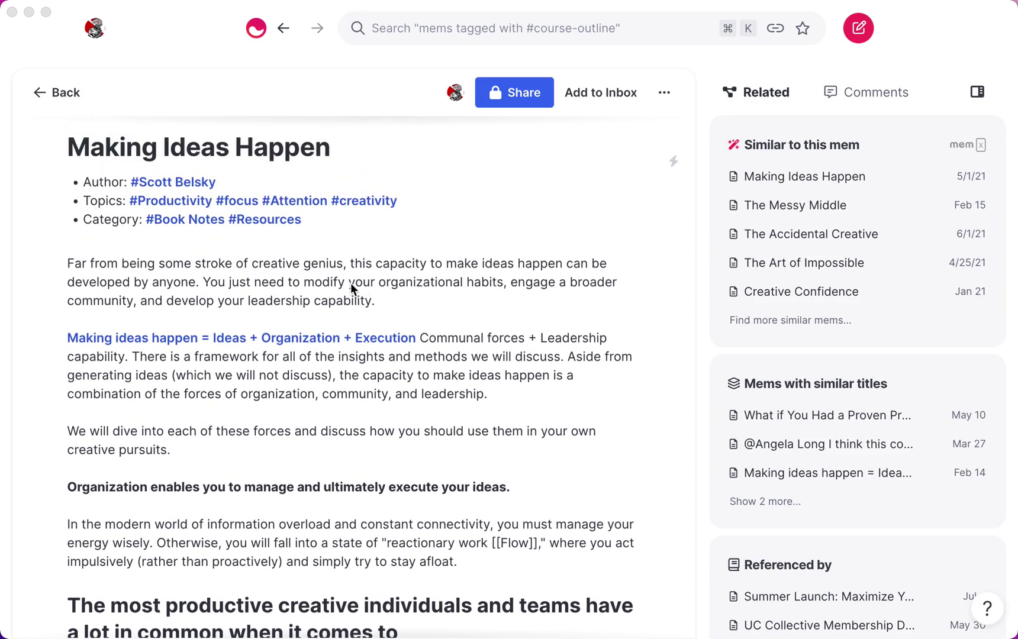
Bold the first key sentence in the Making Ideas Happen notes.
left_click(351, 284)
scroll(496, 268, "down", 15)
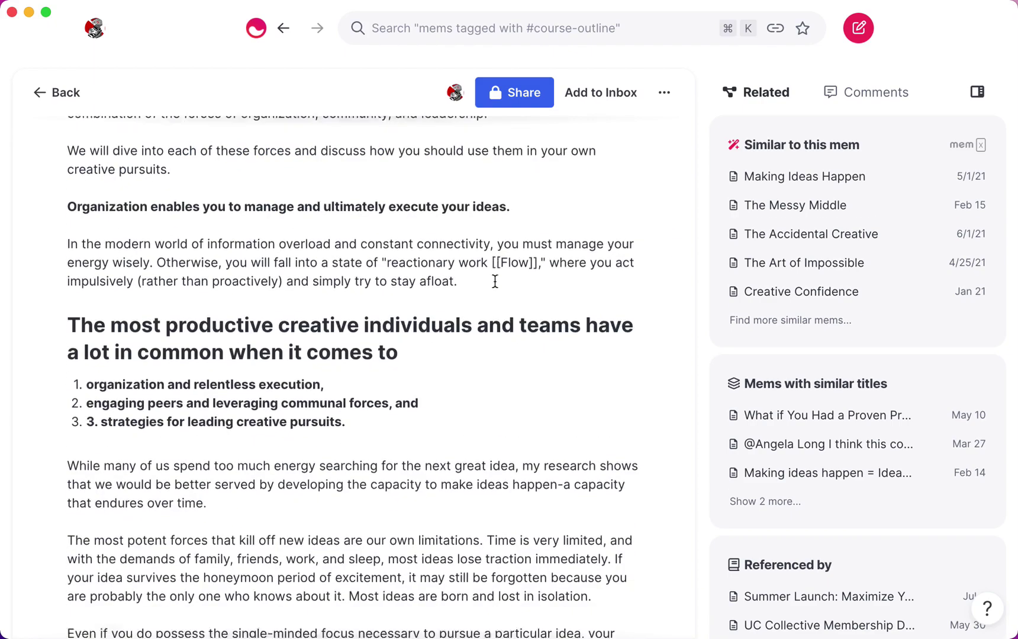
scroll(441, 287, "down", 15)
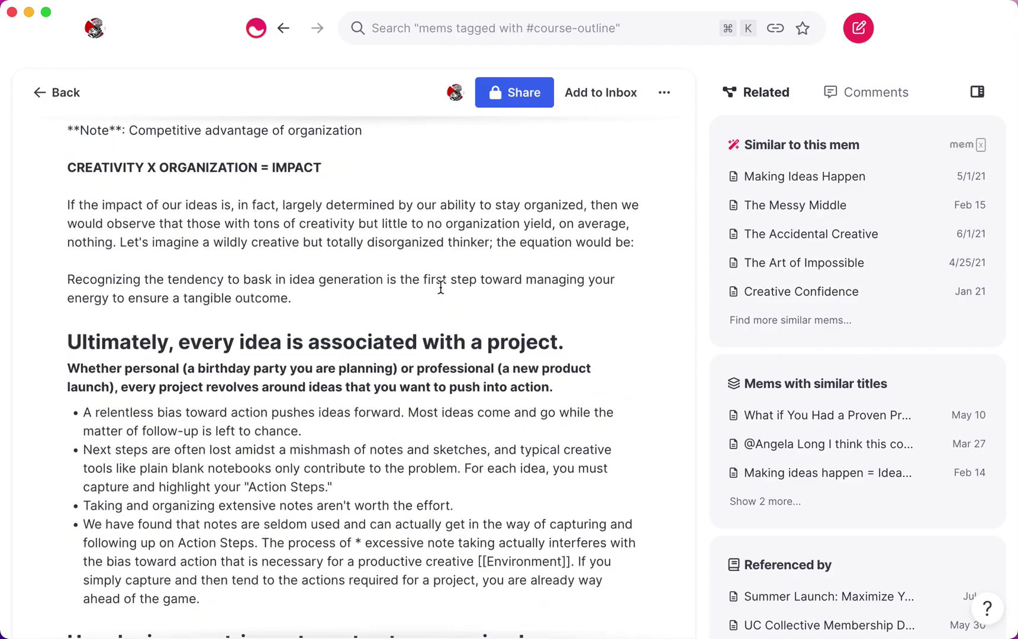
scroll(441, 287, "down", 15)
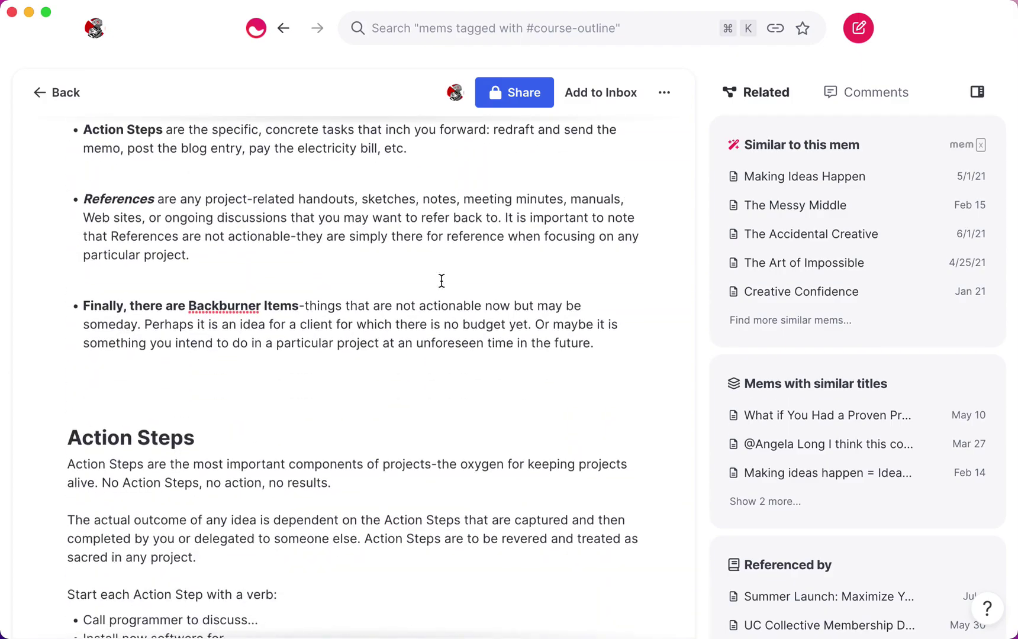
scroll(424, 312, "down", 20)
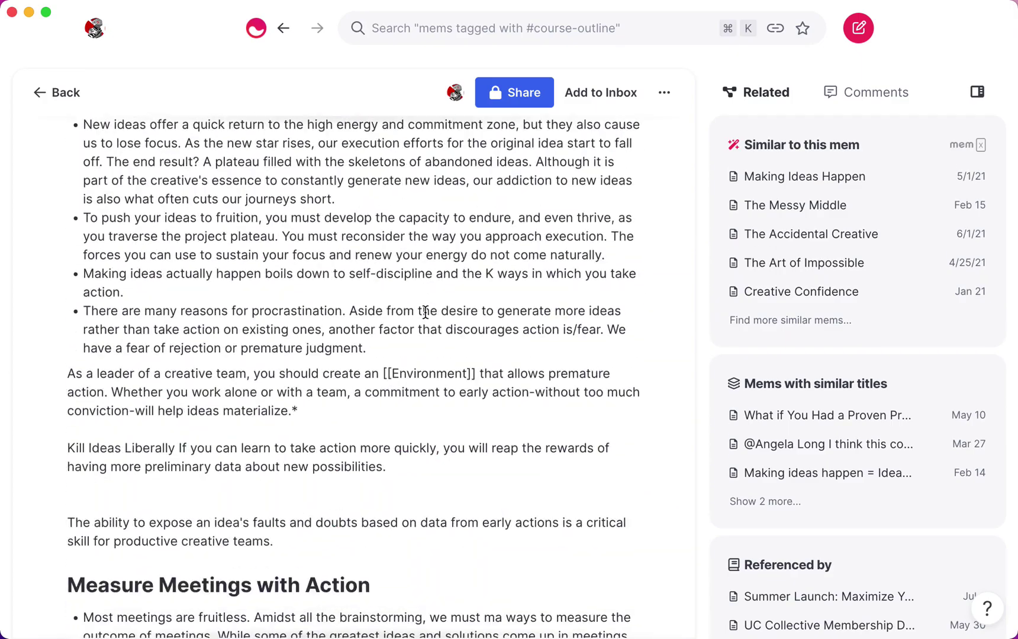
scroll(429, 292, "down", 15)
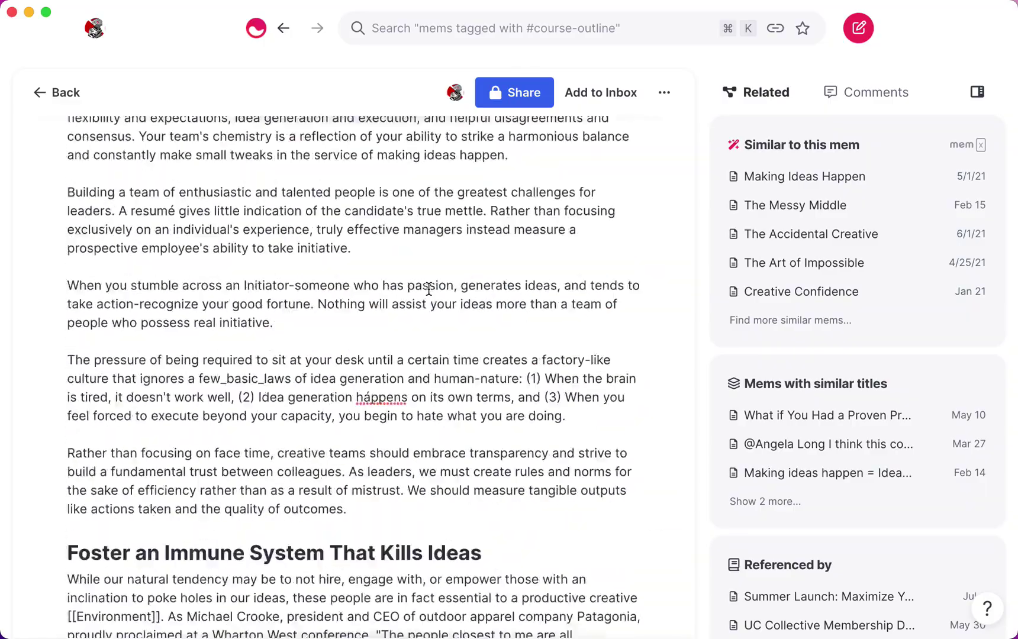
scroll(429, 288, "up", 20)
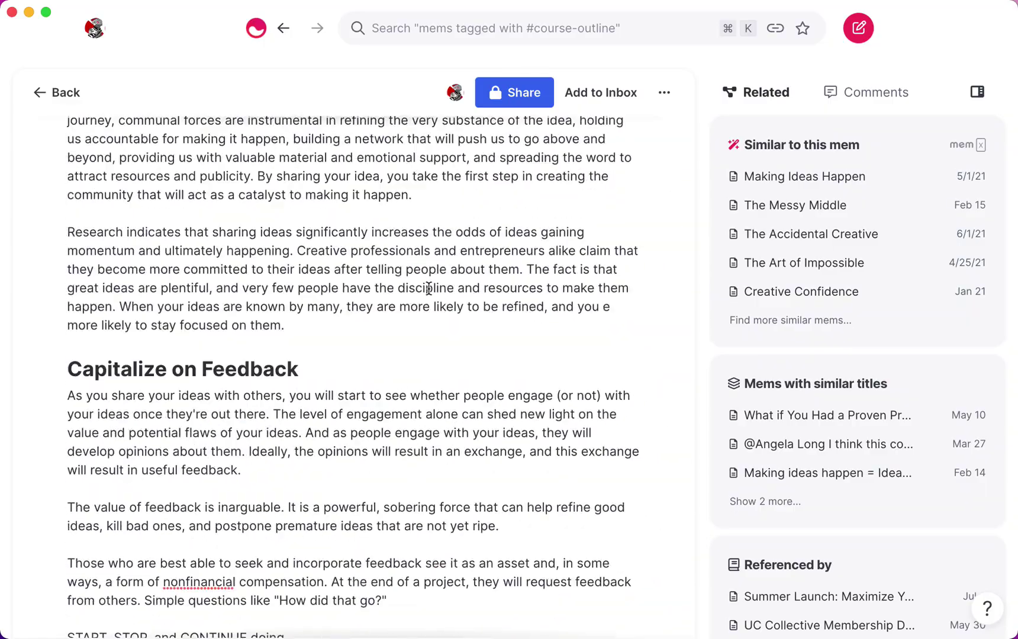
scroll(428, 289, "up", 20)
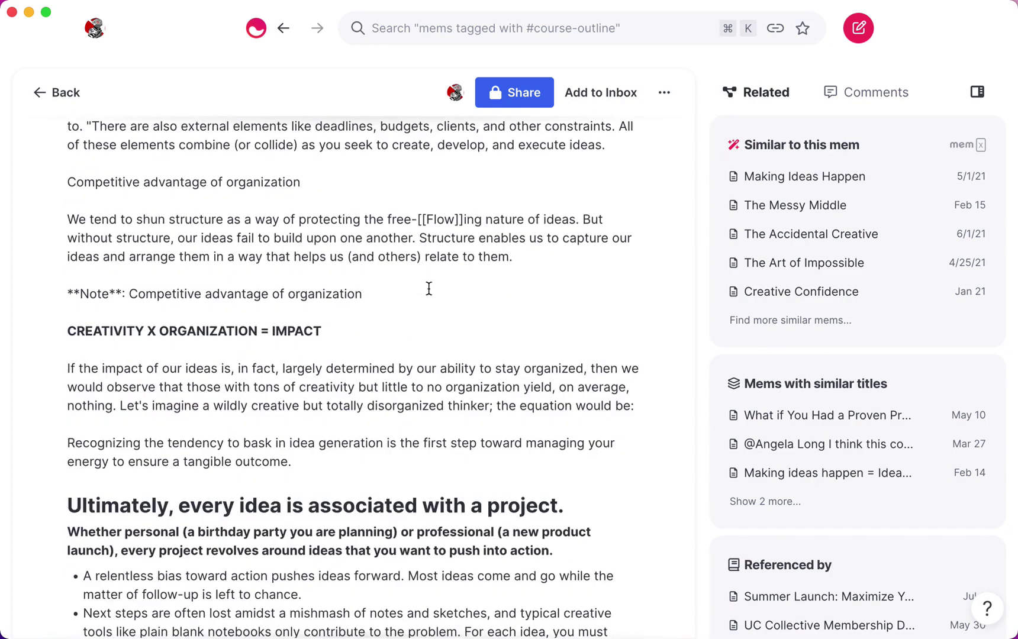
scroll(428, 288, "up", 15)
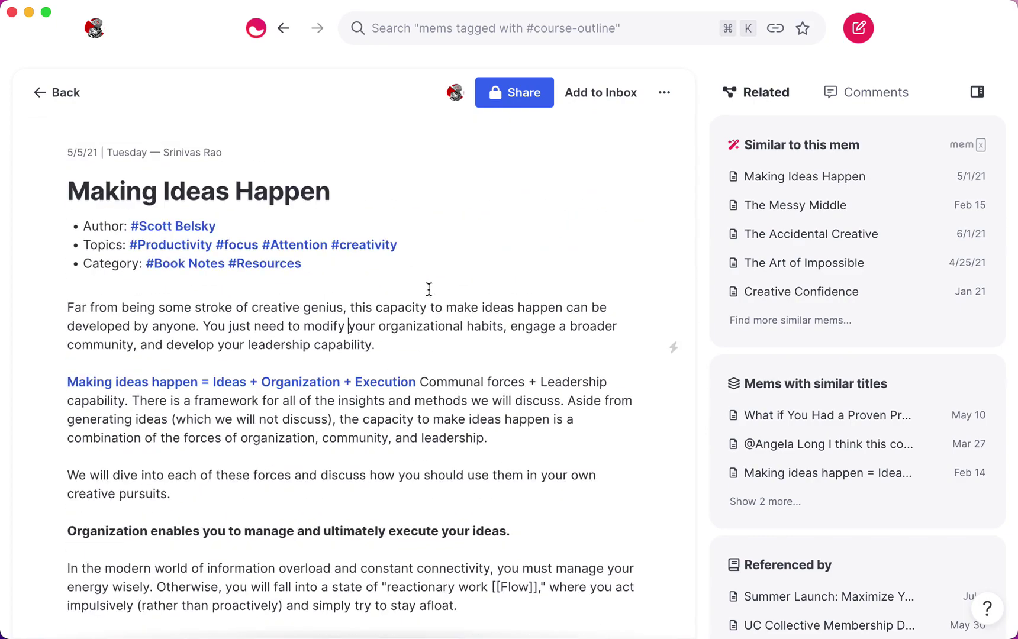
scroll(428, 289, "down", 5)
scroll(428, 288, "up", 1)
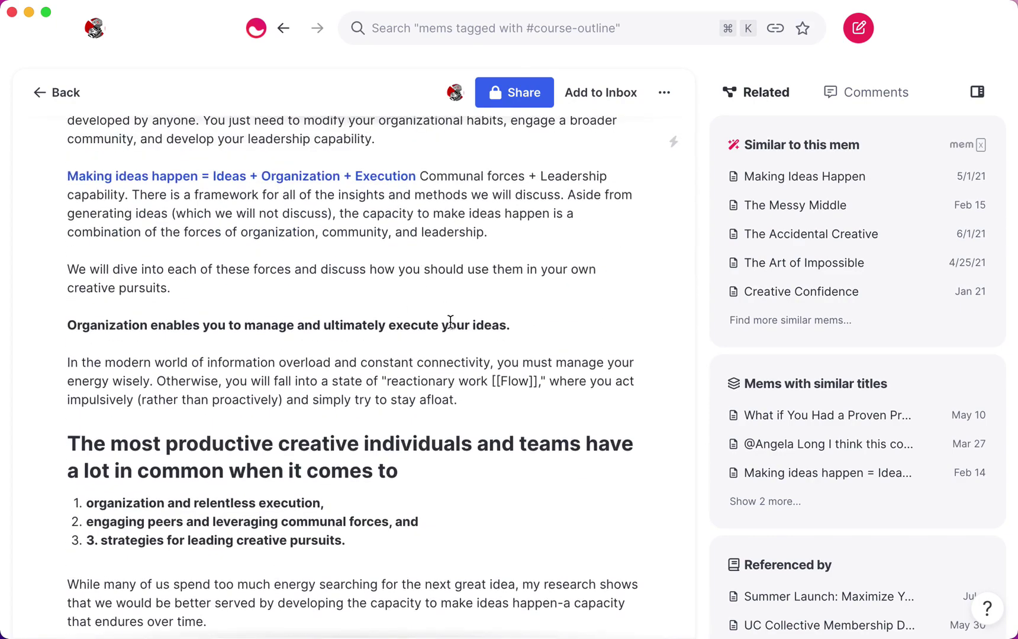
scroll(339, 337, "down", 5)
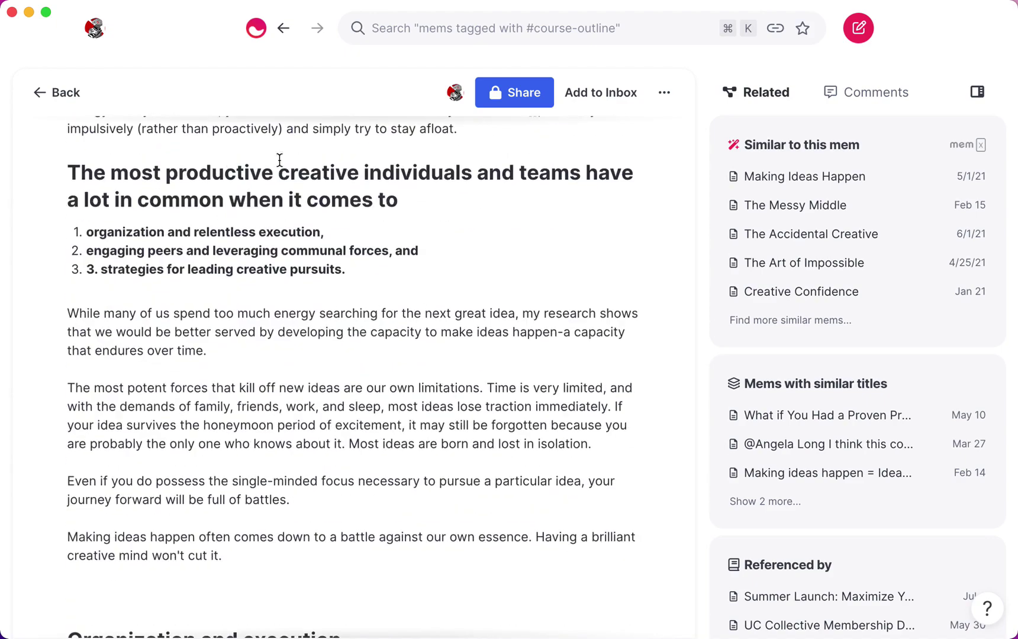
scroll(259, 282, "up", 7)
scroll(258, 282, "down", 9)
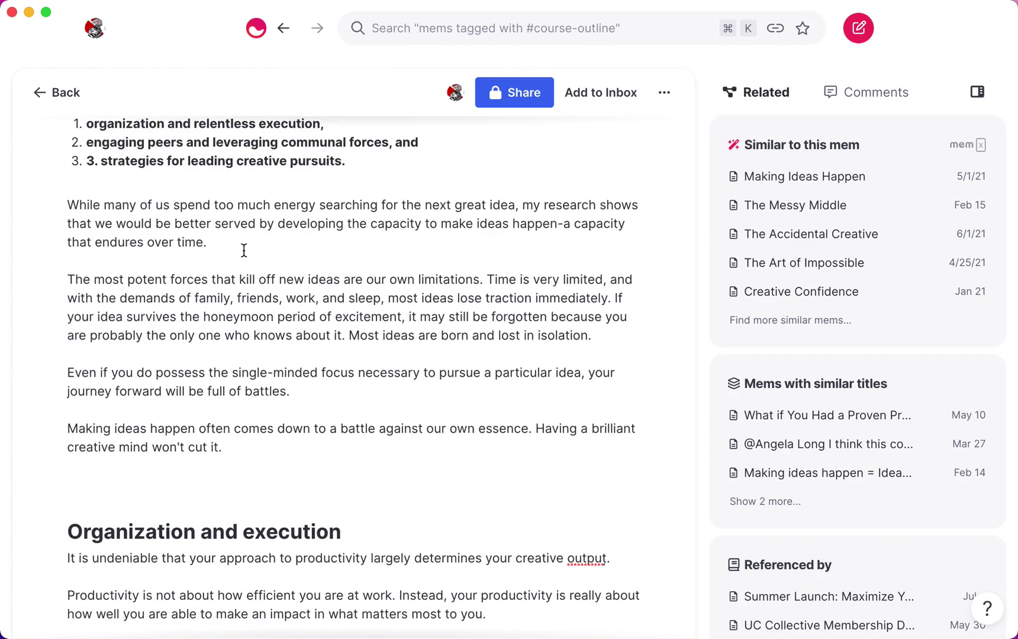
mouse_move(123, 283)
left_click_drag(480, 278, 67, 279)
left_click(103, 318)
left_click(211, 430)
Make the whole Productivity paragraph bold.
scroll(229, 370, "down", 5)
scroll(245, 346, "down", 2)
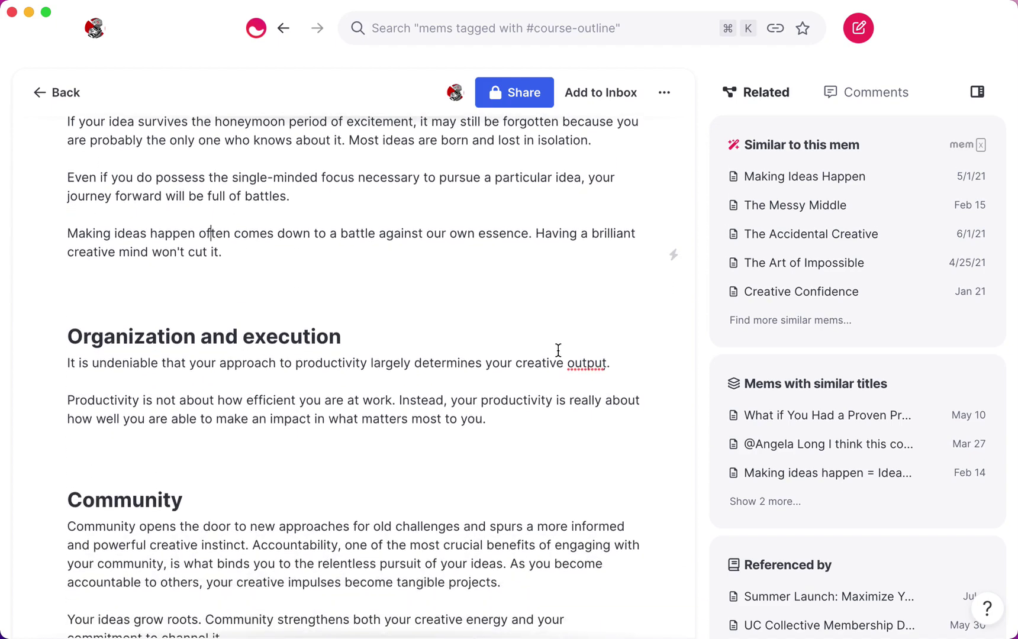
left_click_drag(76, 404, 507, 423)
left_click(140, 363)
triple_click(147, 406)
left_click(185, 456)
left_click(95, 450)
Bold the relentless-bias-toward-action sentence, then continue down to the Action Steps section.
scroll(136, 402, "down", 3)
scroll(169, 363, "down", 10)
scroll(222, 302, "down", 5)
left_click_drag(399, 254, 67, 250)
left_click(347, 352)
scroll(412, 291, "down", 3)
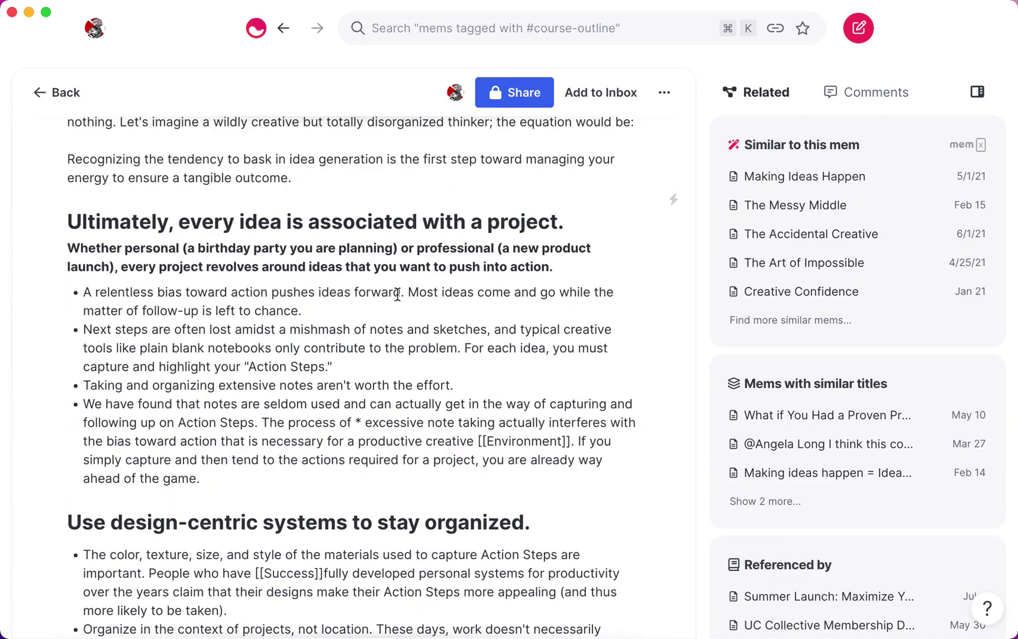
left_click_drag(400, 294, 87, 292)
left_click(71, 331)
scroll(290, 461, "down", 8)
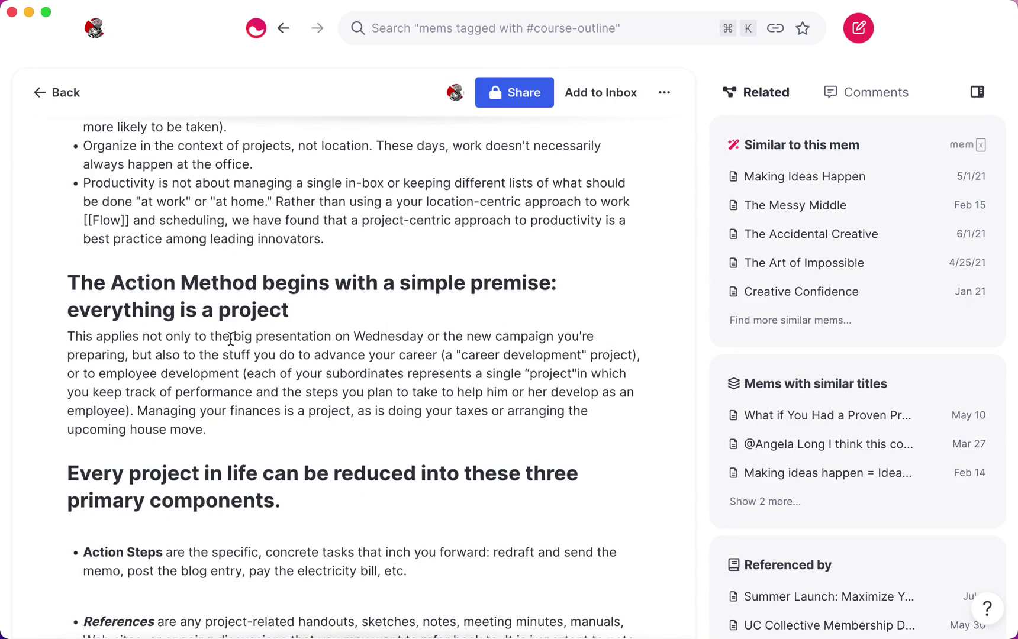
left_click_drag(319, 299, 59, 270)
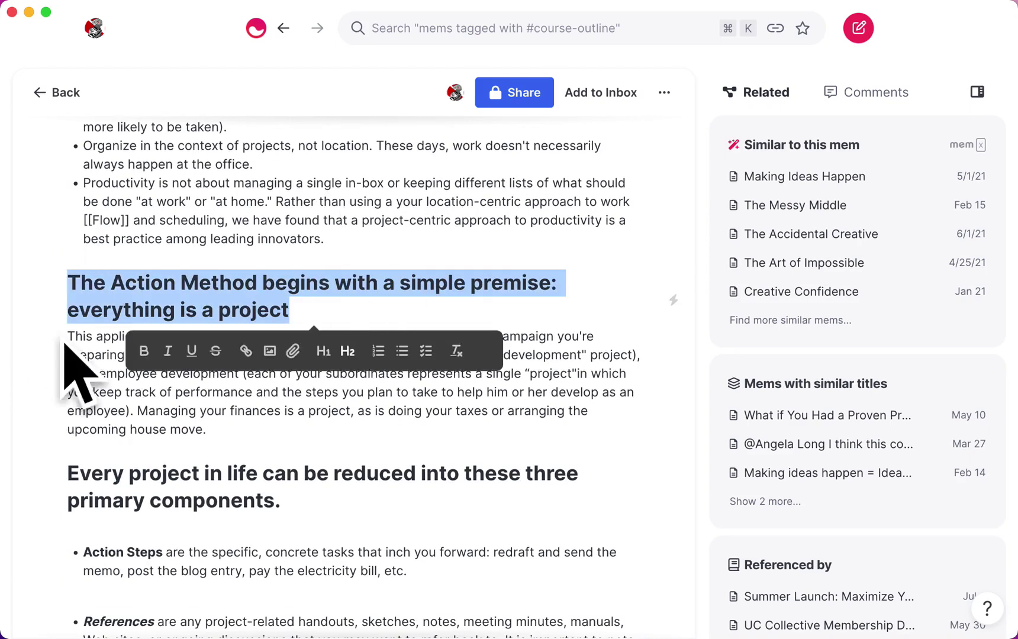
left_click(291, 472)
scroll(291, 471, "down", 5)
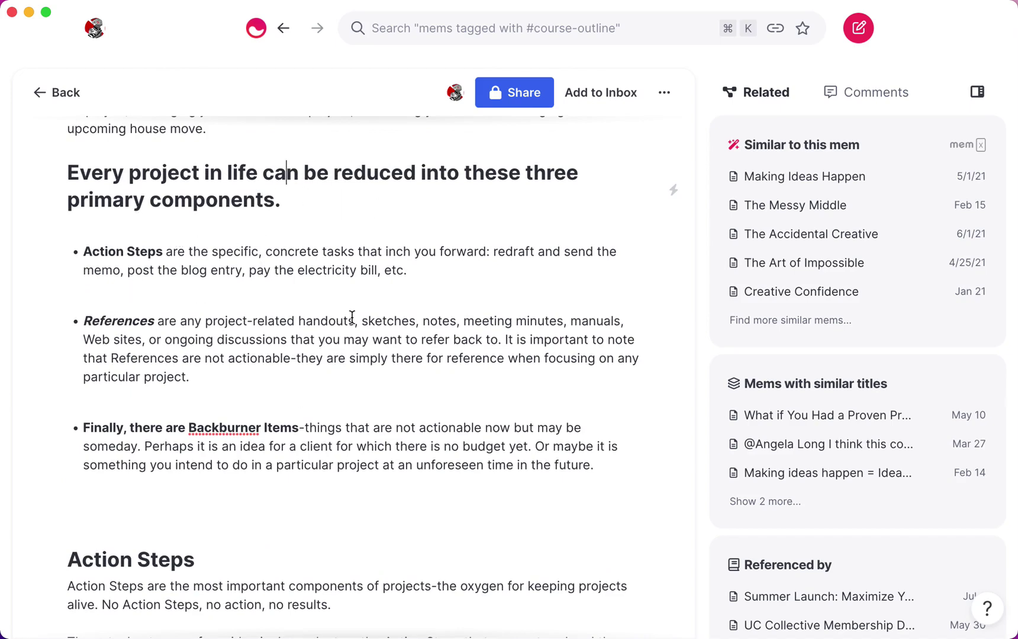
scroll(227, 391, "down", 5)
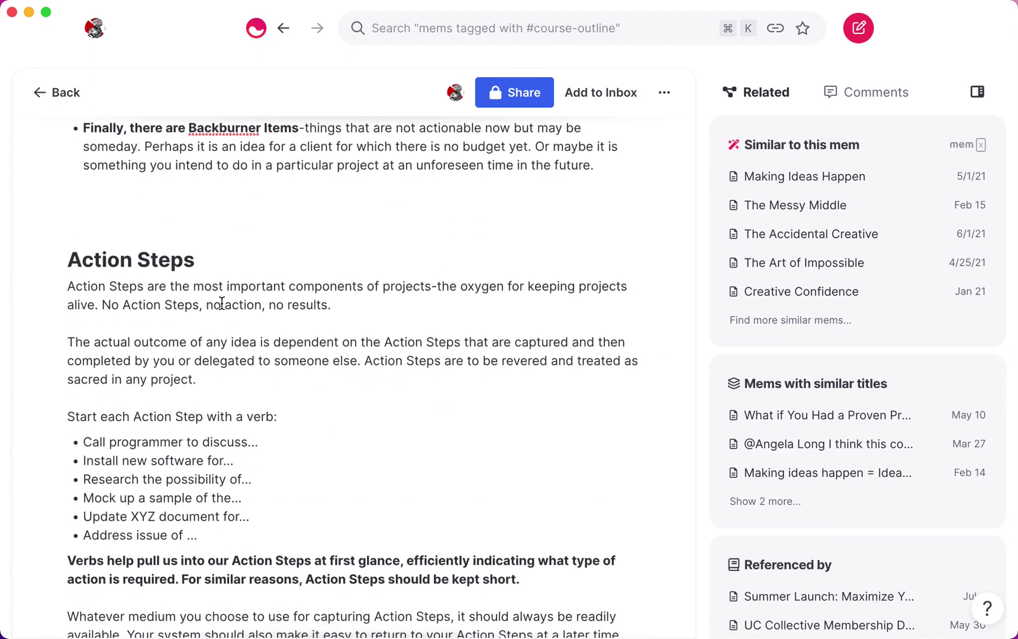
scroll(218, 294, "down", 2)
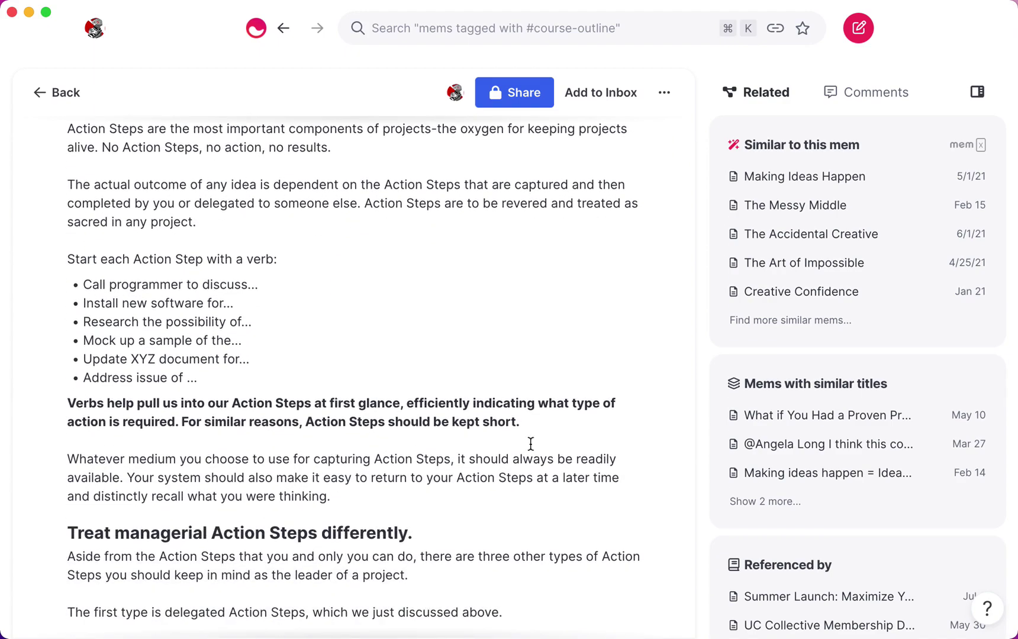
scroll(370, 412, "down", 10)
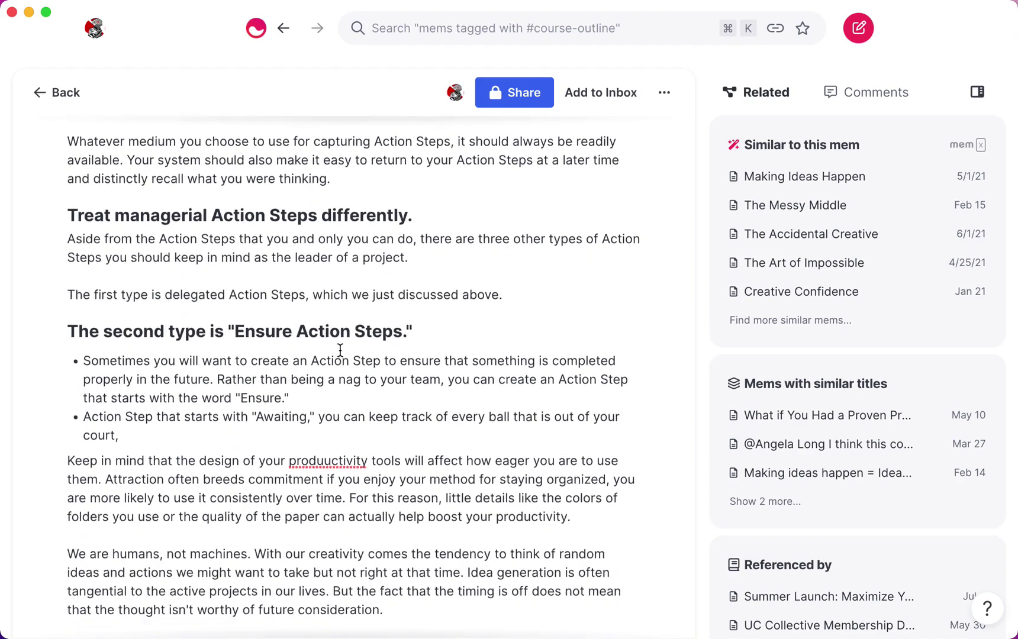
scroll(340, 351, "up", 1)
scroll(340, 351, "down", 10)
scroll(340, 346, "up", 4)
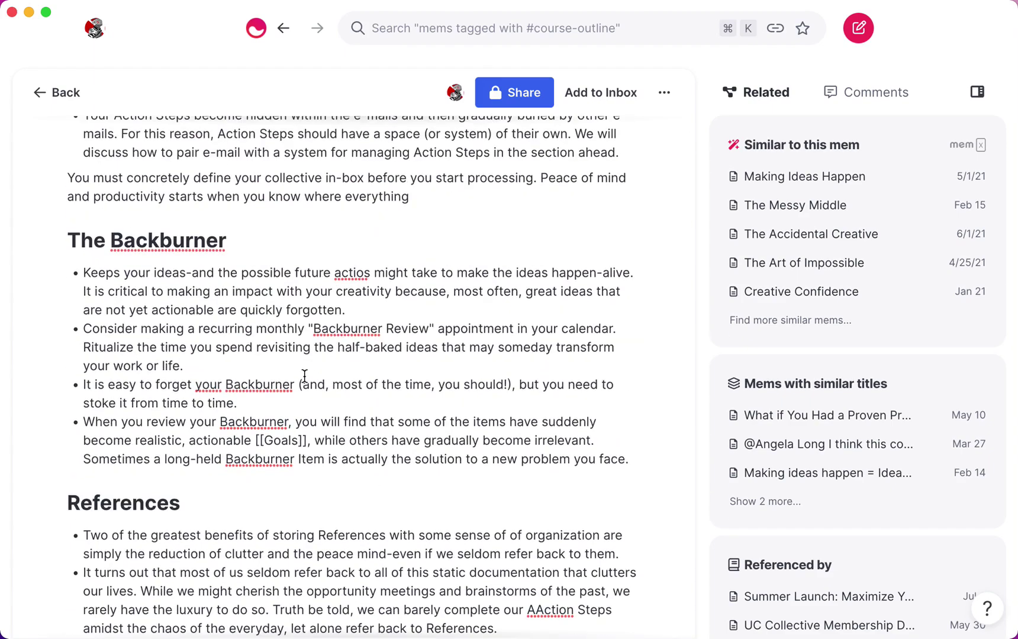
scroll(304, 370, "up", 14)
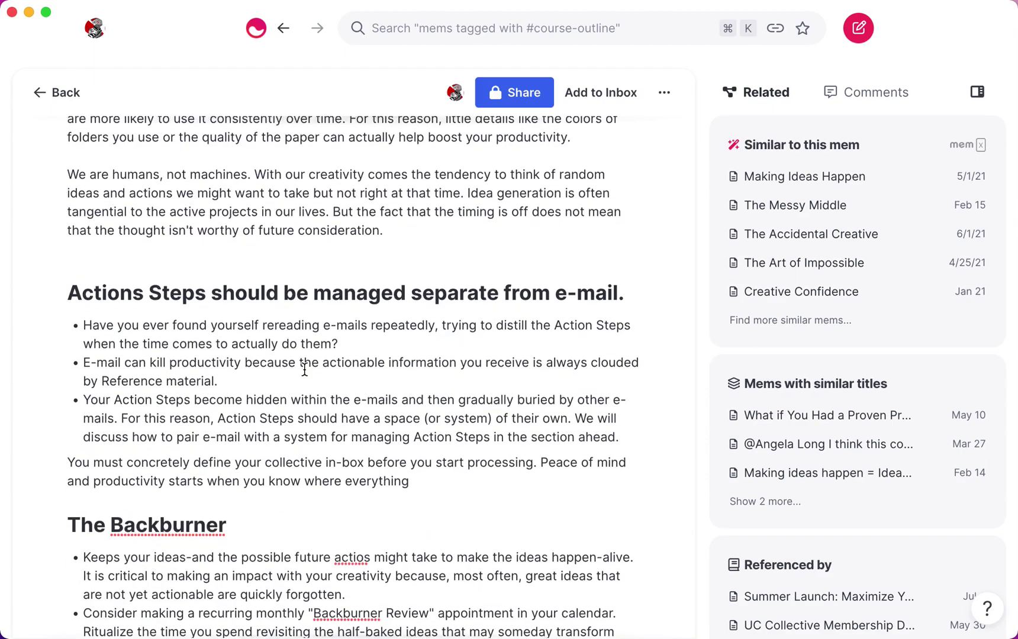
scroll(304, 368, "down", 5)
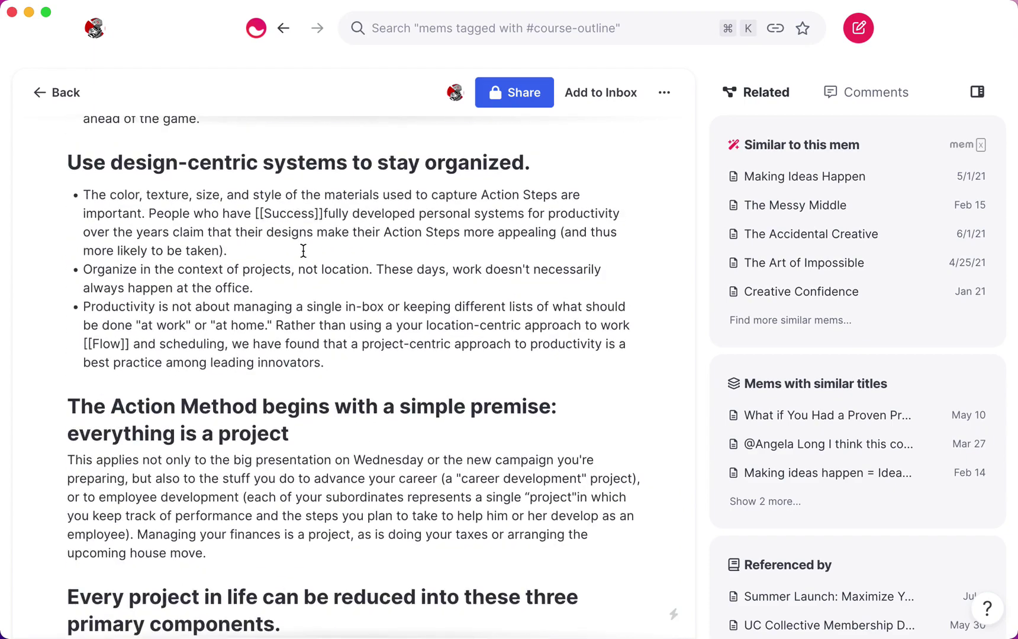
scroll(295, 414, "up", 1)
scroll(367, 358, "up", 2)
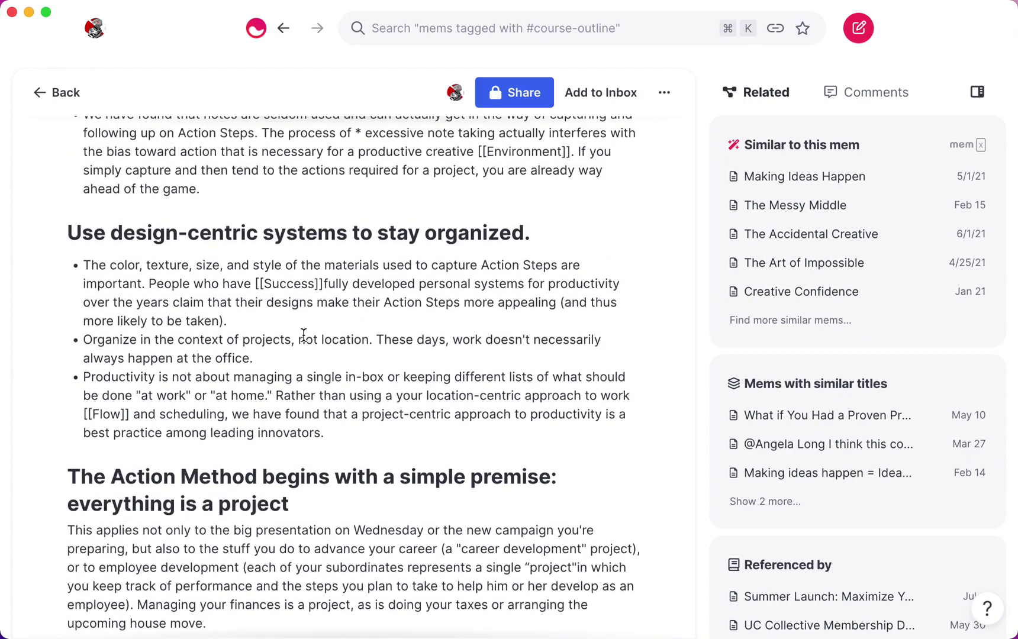
scroll(303, 335, "up", 15)
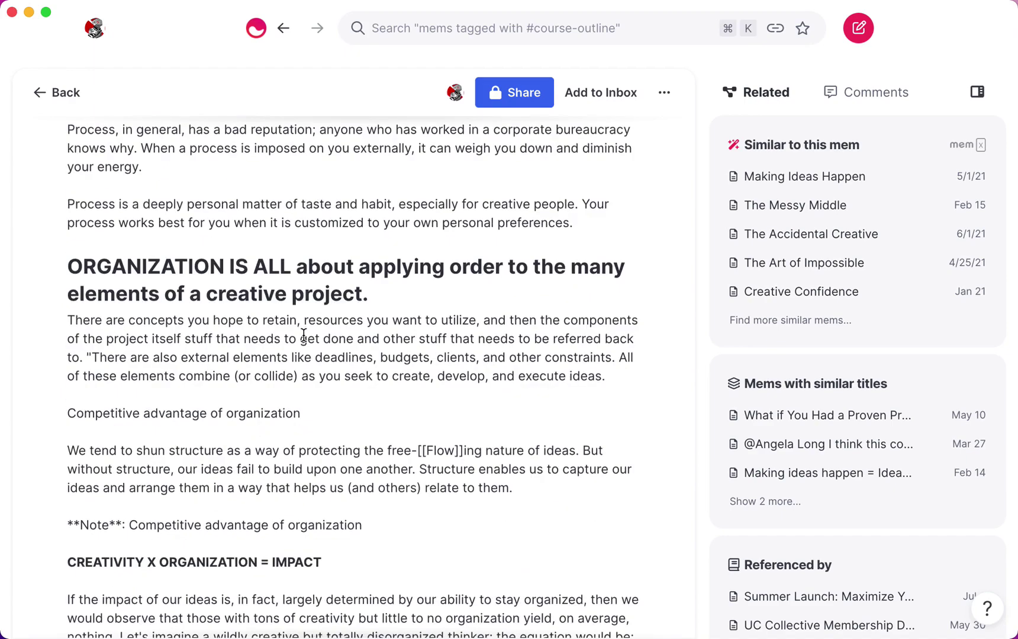
scroll(304, 335, "up", 15)
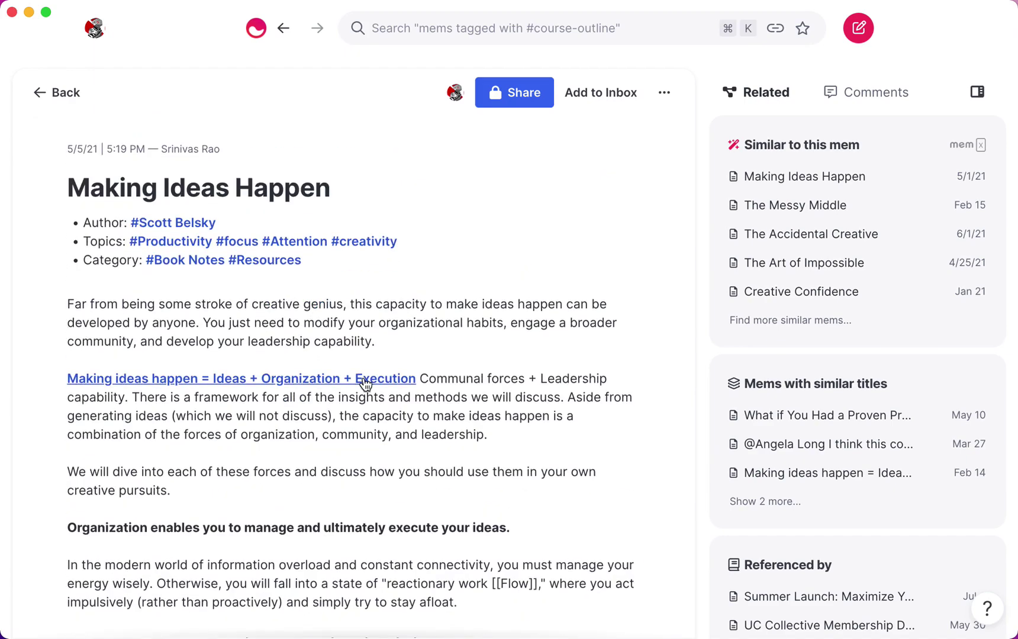
scroll(303, 368, "down", 4)
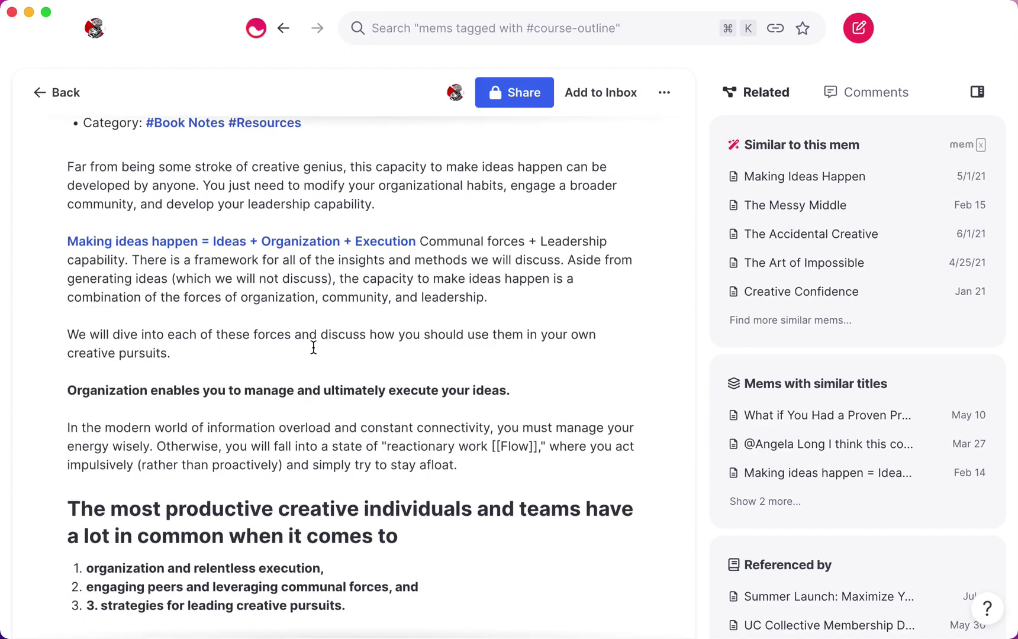
scroll(314, 347, "down", 2)
scroll(334, 308, "down", 3)
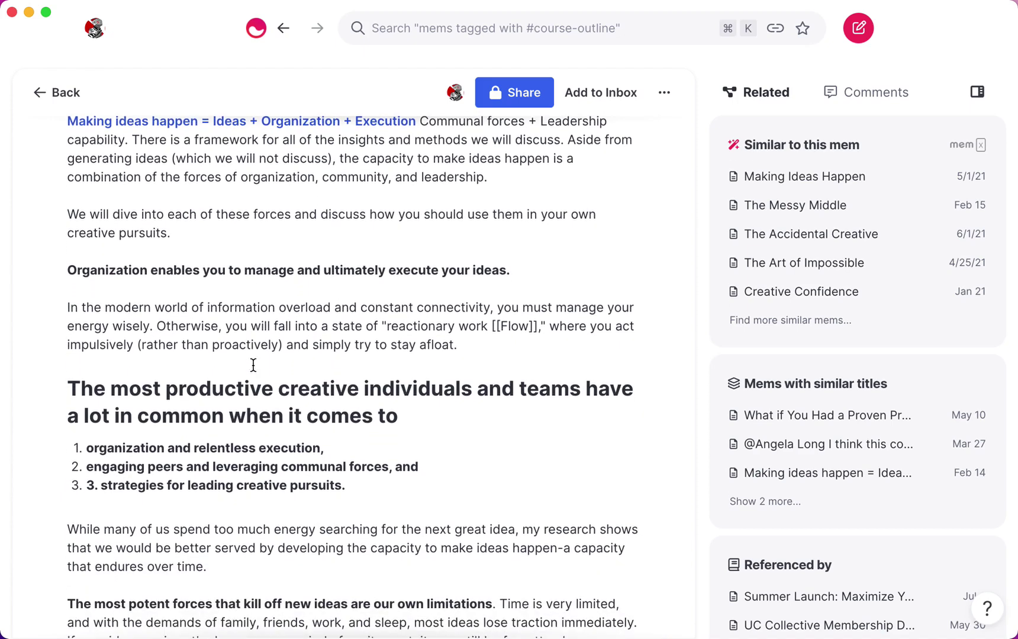
scroll(434, 328, "down", 1)
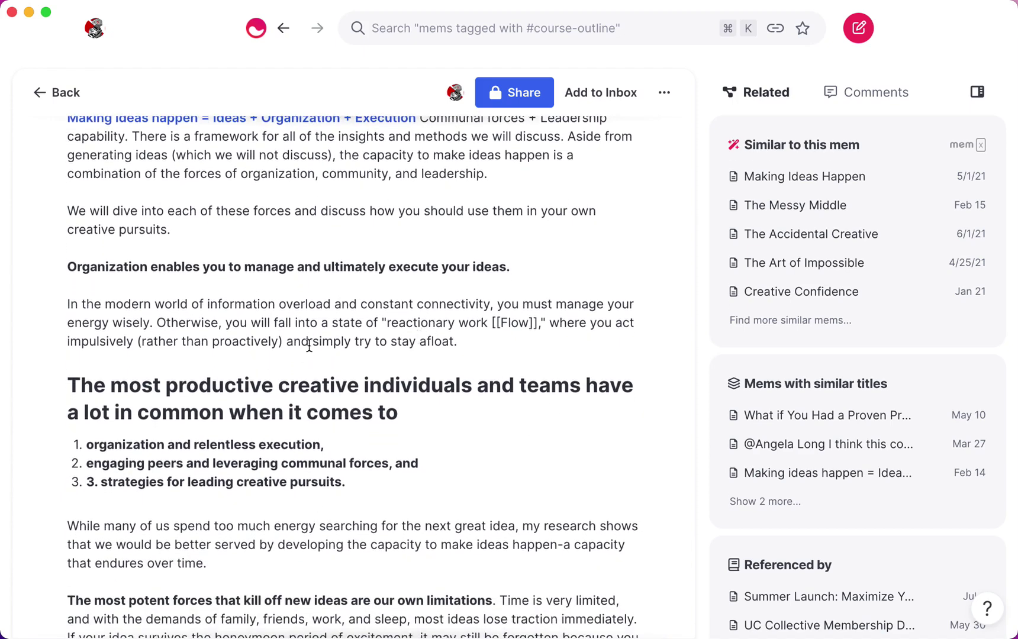
Underline the bold line about organization enabling execution.
triple_click(235, 271)
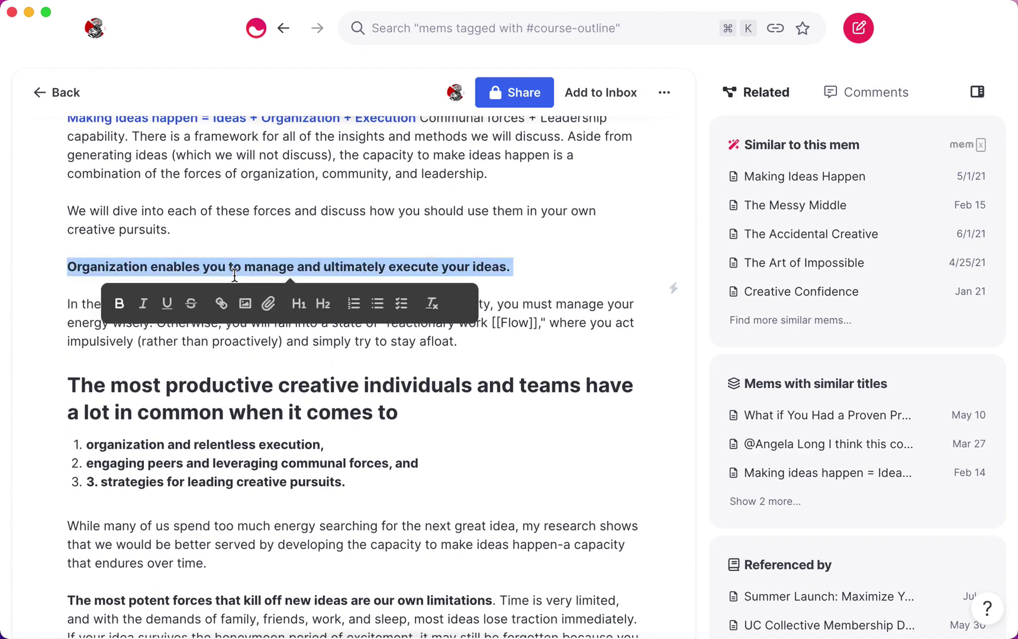
left_click(167, 303)
left_click(198, 237)
Underline the bold sentence about the most potent forces killing new ideas.
scroll(263, 400, "down", 2)
scroll(263, 400, "down", 8)
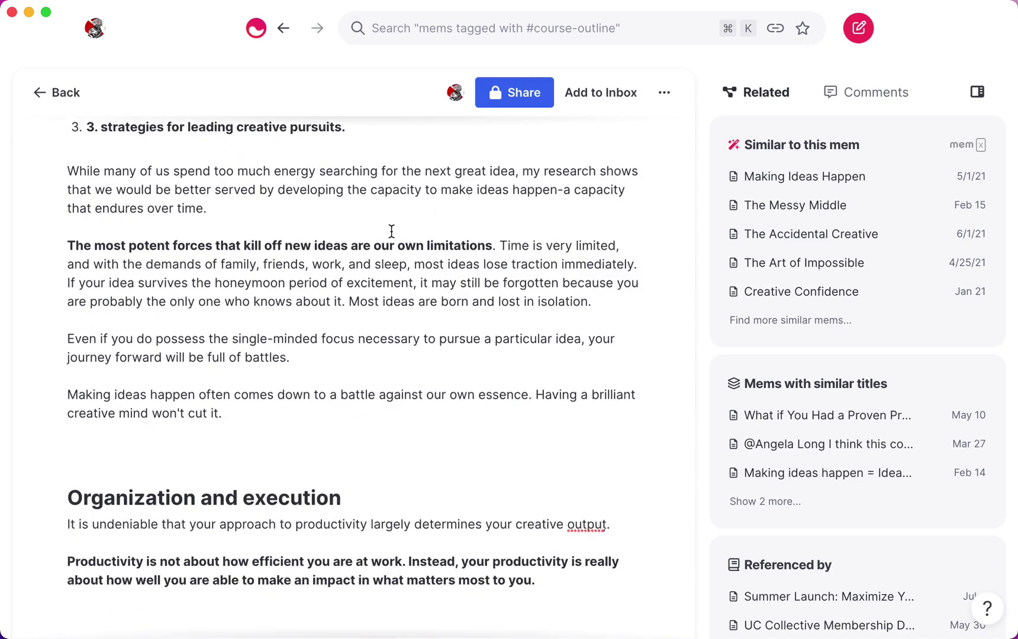
mouse_move(500, 245)
left_mouse_down()
mouse_move(30, 236)
mouse_move(341, 264)
mouse_move(491, 244)
left_mouse_up()
left_click(73, 233)
left_click(156, 285)
left_click(209, 375)
scroll(209, 375, "down", 6)
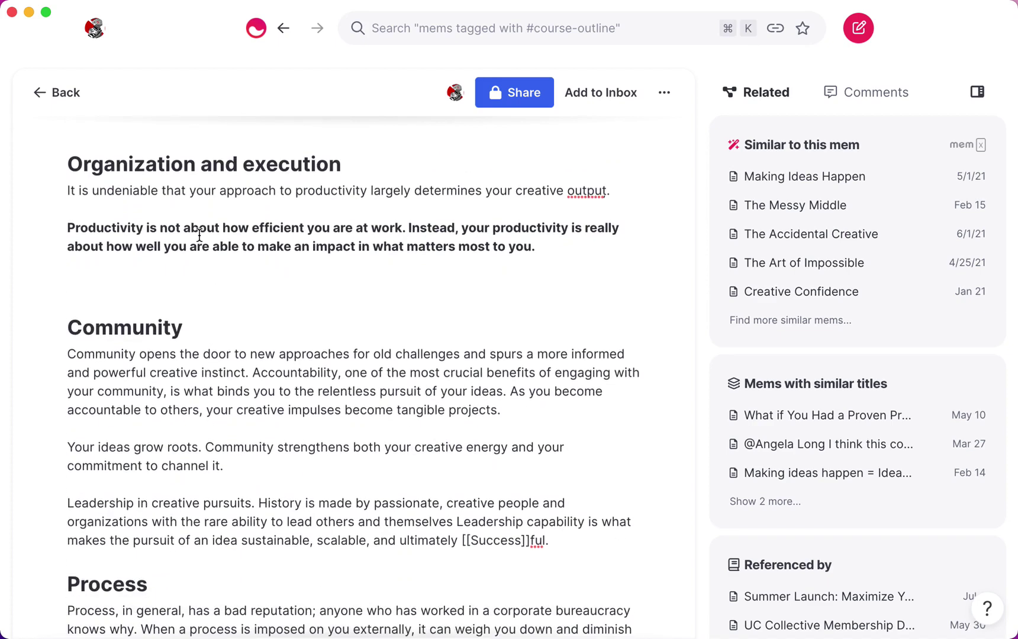
scroll(263, 244, "down", 4)
scroll(189, 262, "down", 6)
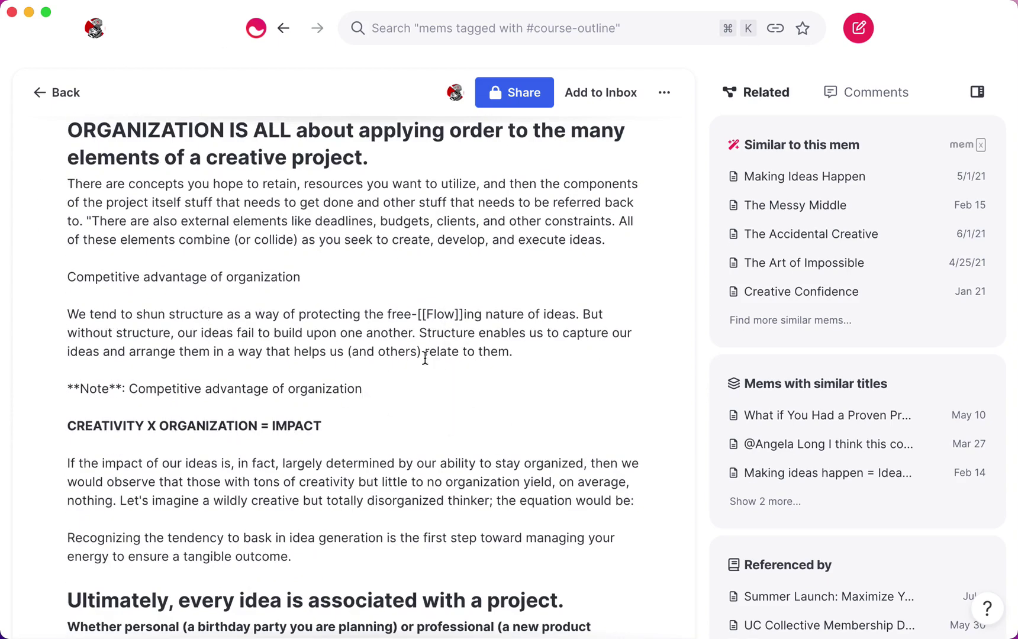
scroll(404, 349, "down", 5)
Underline the bold paragraph about verbs pulling us into Action Steps.
scroll(339, 354, "down", 6)
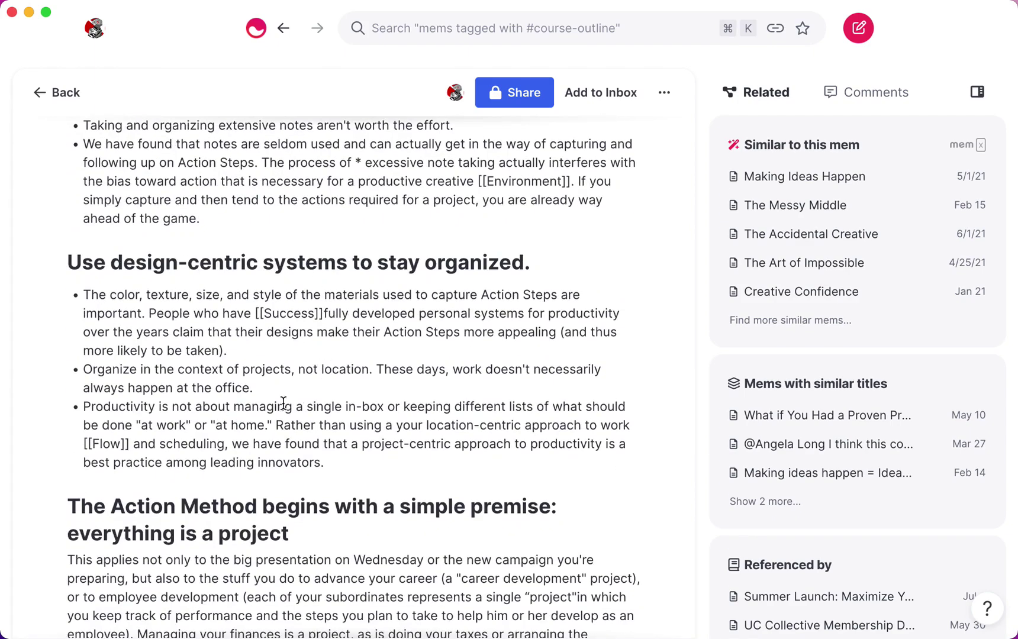
scroll(300, 395, "down", 4)
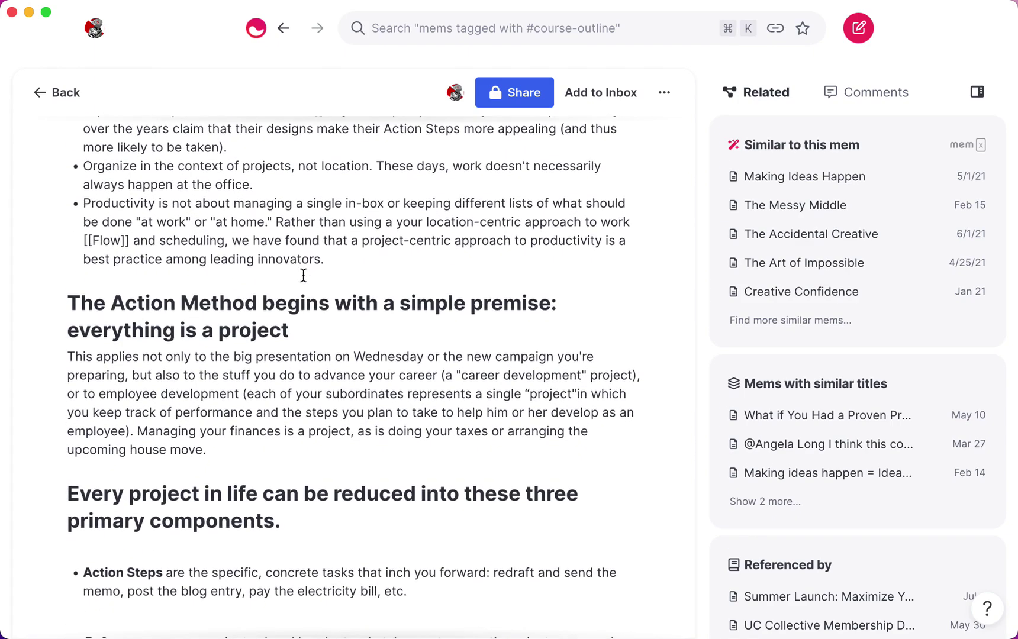
scroll(303, 275, "down", 2)
scroll(173, 400, "down", 4)
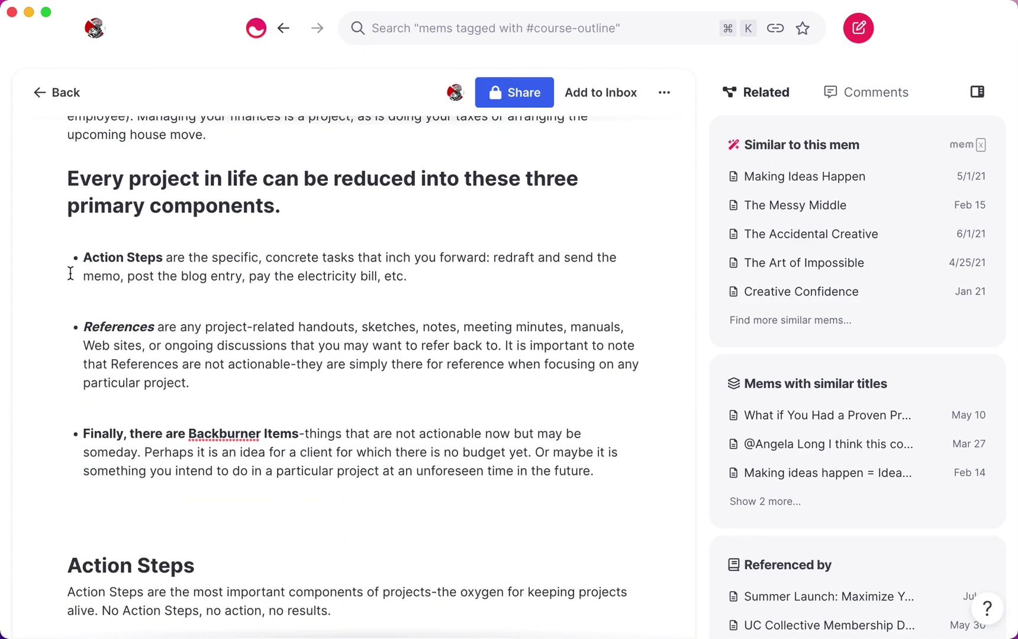
scroll(169, 355, "down", 4)
scroll(173, 371, "down", 1)
scroll(173, 371, "down", 2)
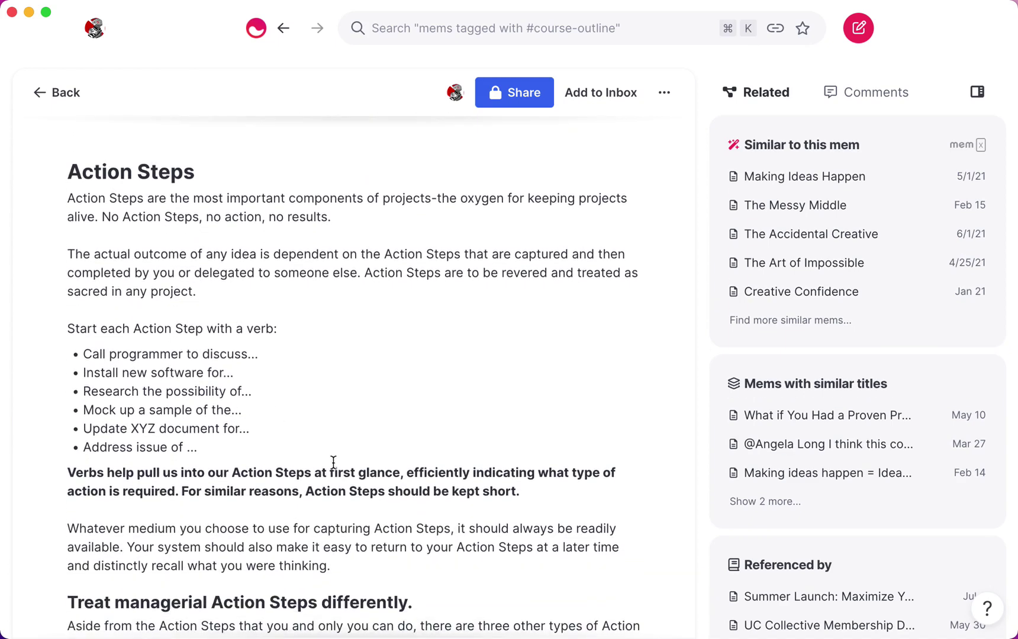
left_click_drag(526, 487, 59, 456)
left_click(220, 528)
left_click(333, 410)
Make the entire 'Create a Responsibility Grid' bullet bold.
scroll(335, 411, "down", 5)
scroll(334, 408, "down", 7)
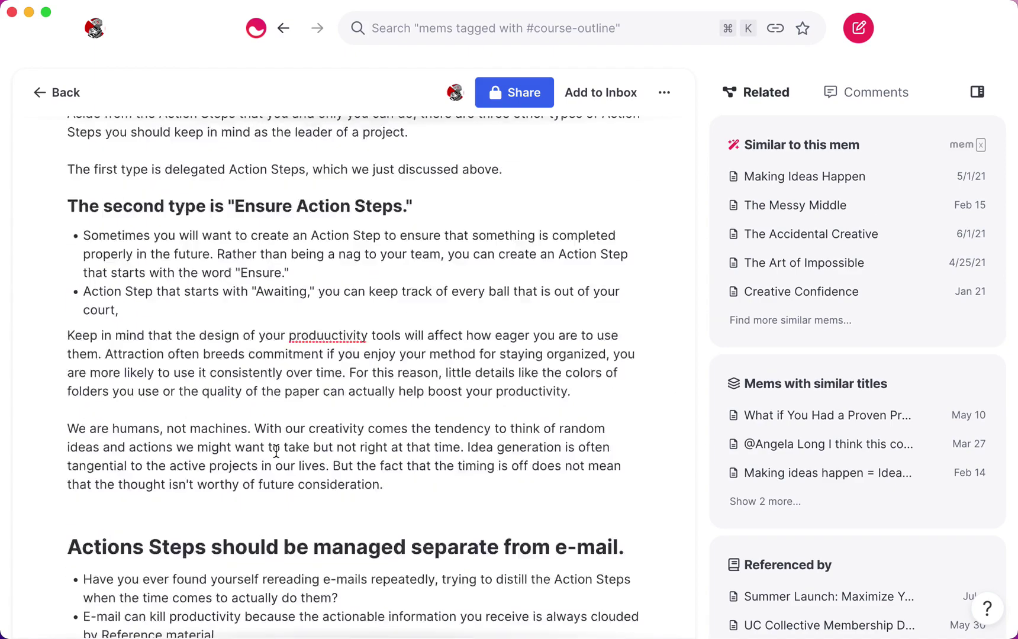
scroll(278, 463, "down", 3)
scroll(224, 332, "down", 6)
scroll(225, 438, "down", 11)
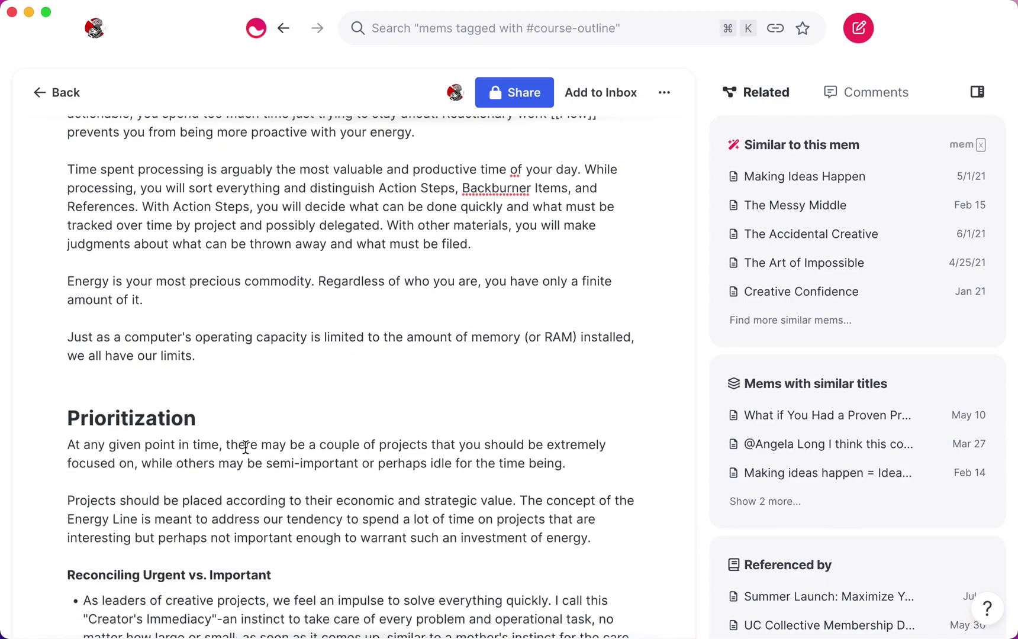
scroll(246, 446, "down", 5)
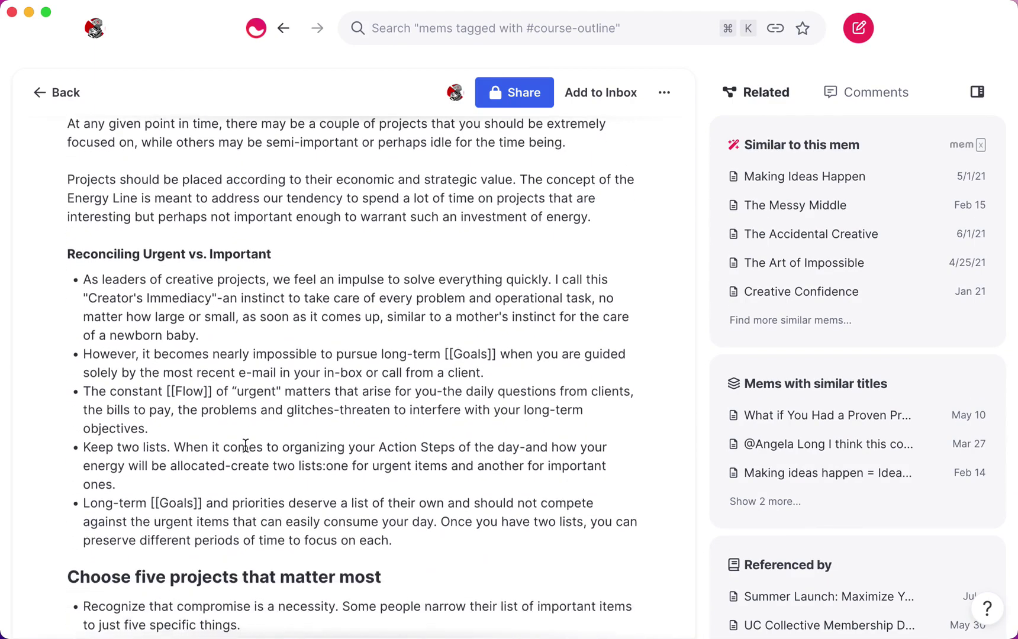
scroll(245, 446, "down", 6)
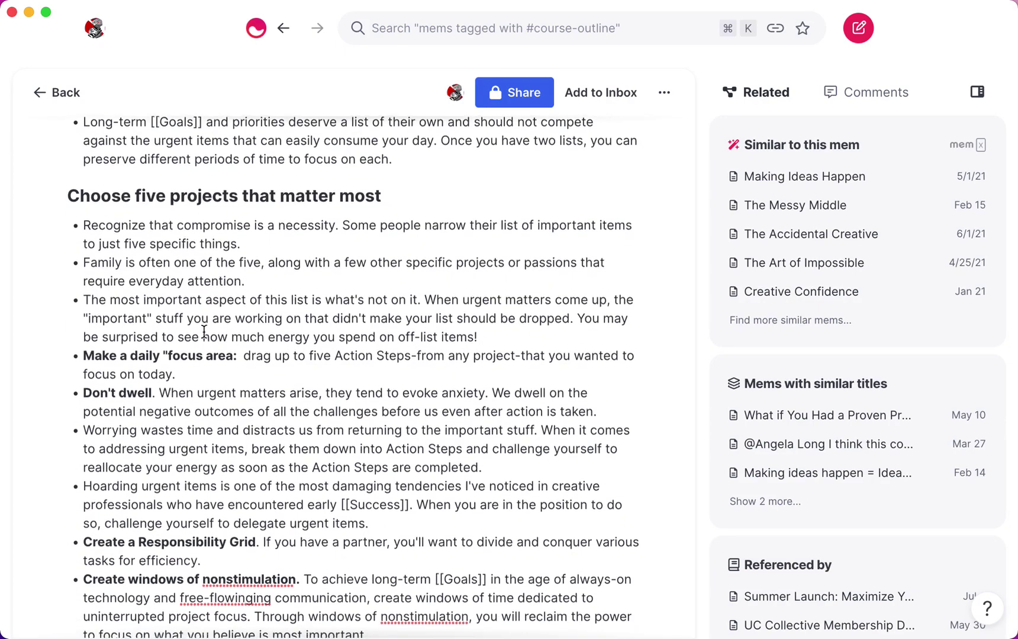
scroll(239, 382, "down", 4)
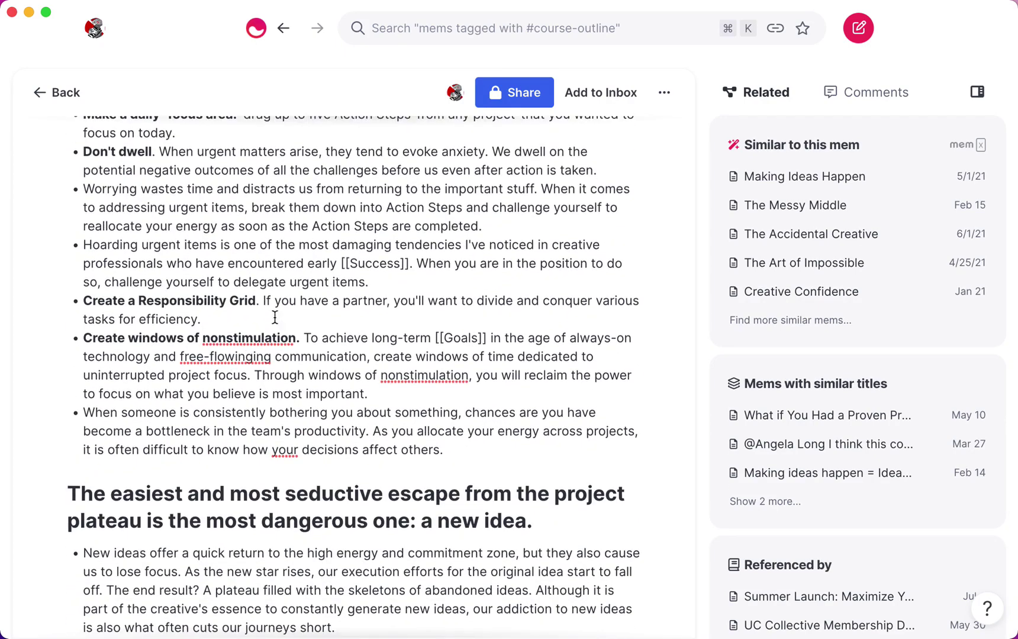
left_click_drag(251, 318, 65, 299)
left_click(191, 357)
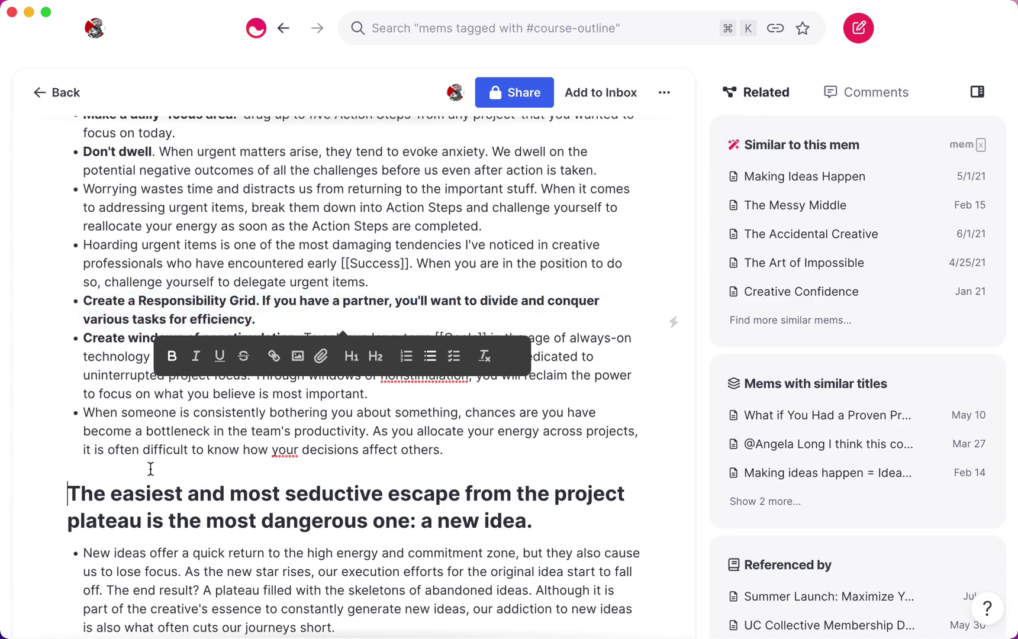
scroll(150, 469, "down", 5)
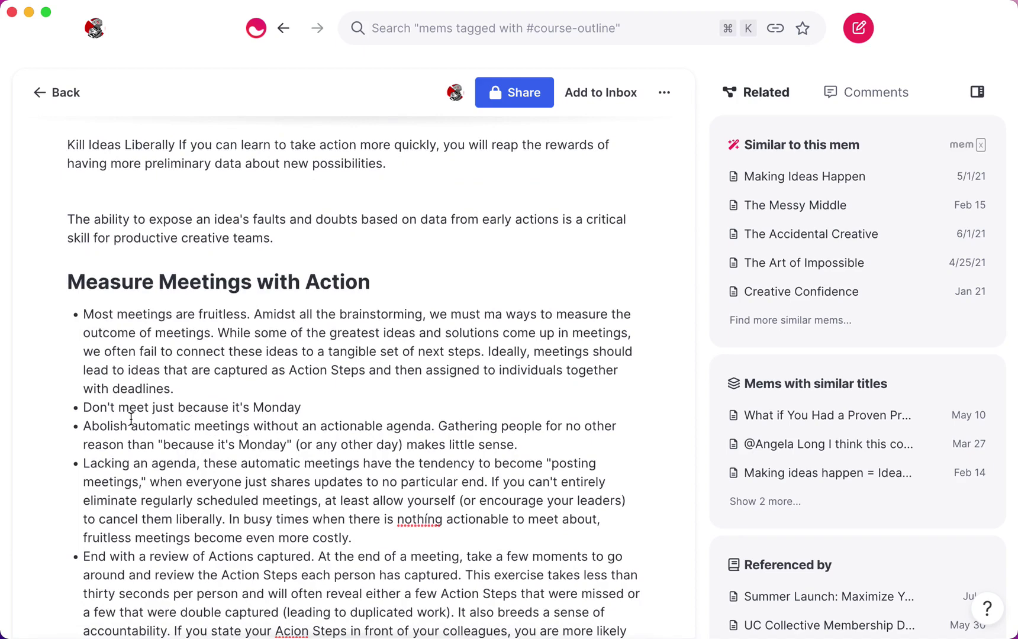
Bold 'Abolish automatic meetings without an actionable agenda.' under Measure Meetings with Action.
left_click_drag(81, 423, 436, 427)
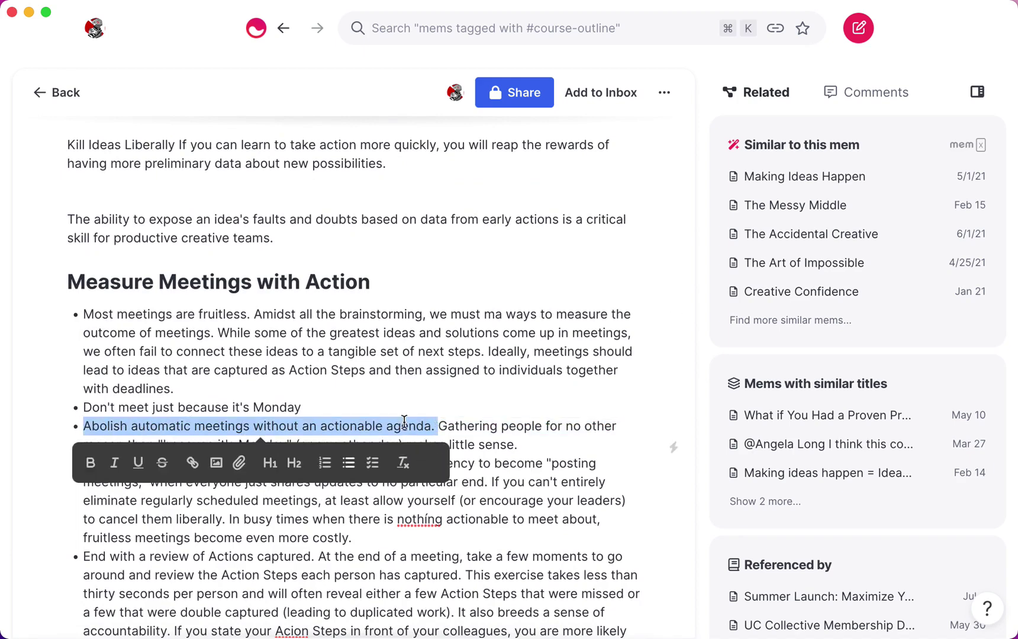
left_click(83, 461)
scroll(216, 306, "down", 15)
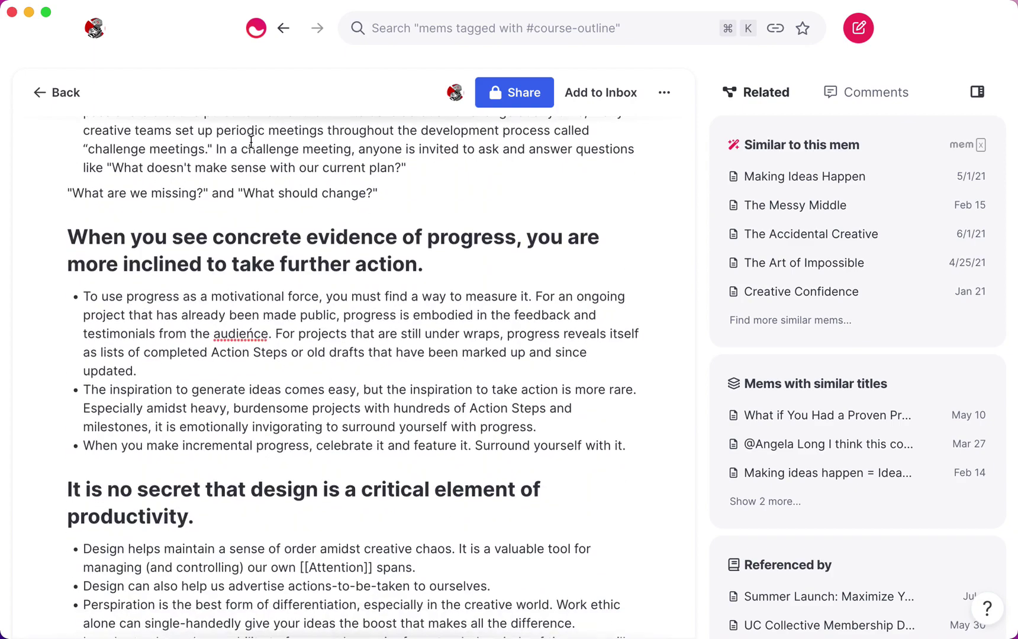
scroll(342, 276, "down", 15)
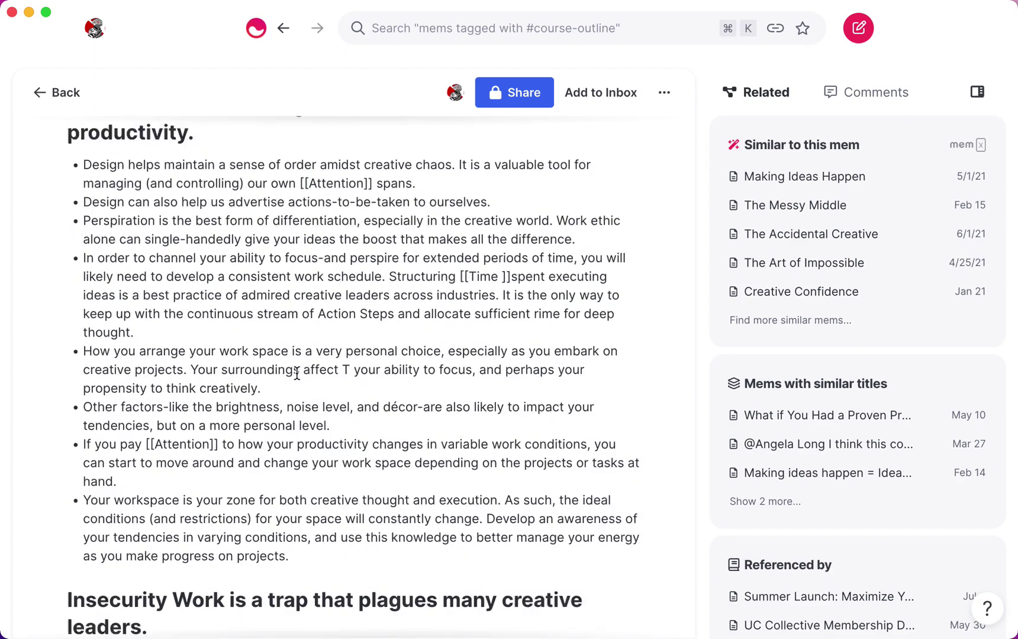
scroll(232, 352, "down", 15)
scroll(287, 404, "up", 20)
scroll(427, 404, "down", 8)
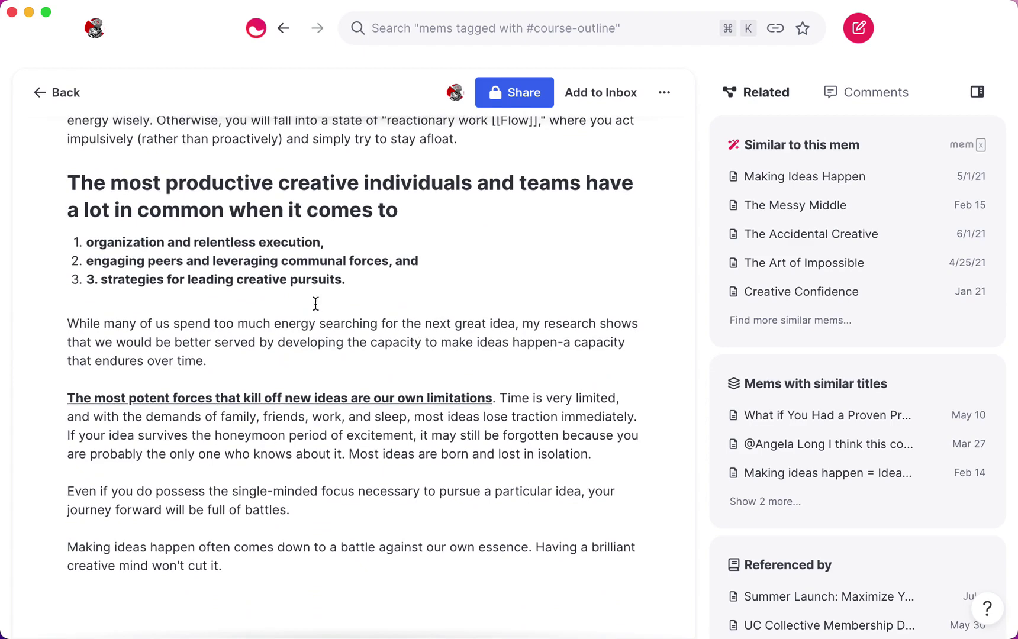
scroll(329, 313, "up", 6)
scroll(360, 244, "down", 3)
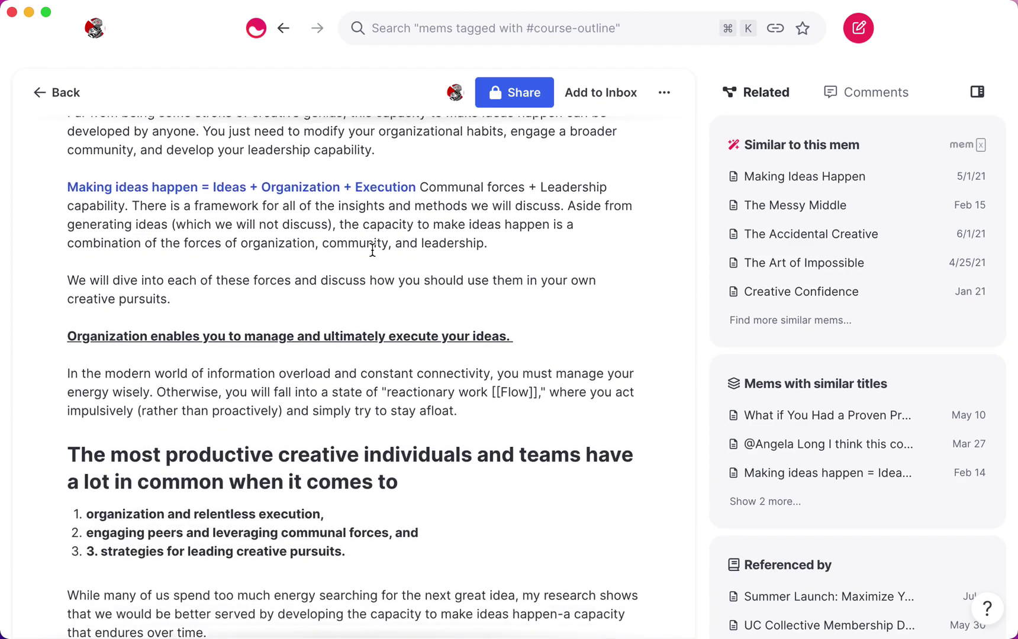
scroll(372, 251, "down", 1)
Highlight the underlined organization line yellow by posting an empty comment.
left_click_drag(557, 296, 99, 274)
left_click(672, 318)
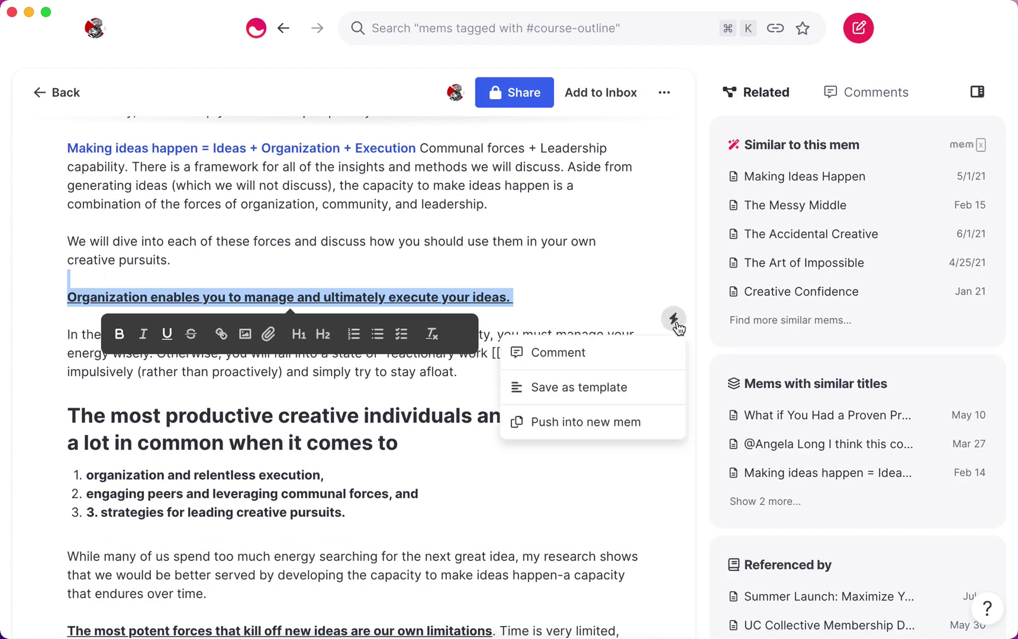
left_click(656, 359)
left_click(884, 289)
Highlight the sentence about ideas' own limitations with an empty comment.
scroll(426, 386, "down", 1)
scroll(426, 386, "down", 4)
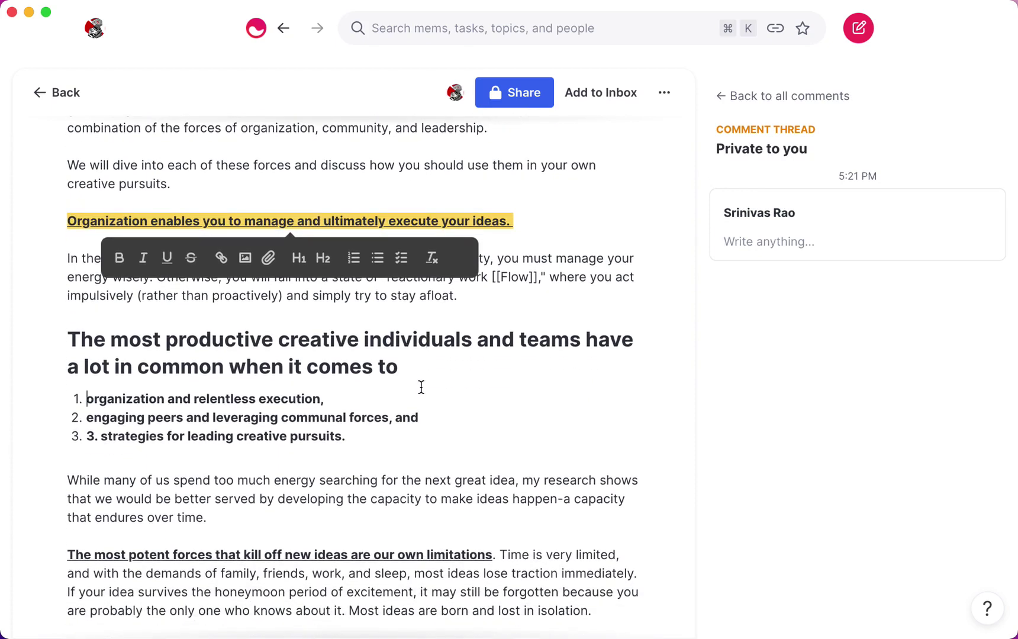
scroll(343, 349, "down", 4)
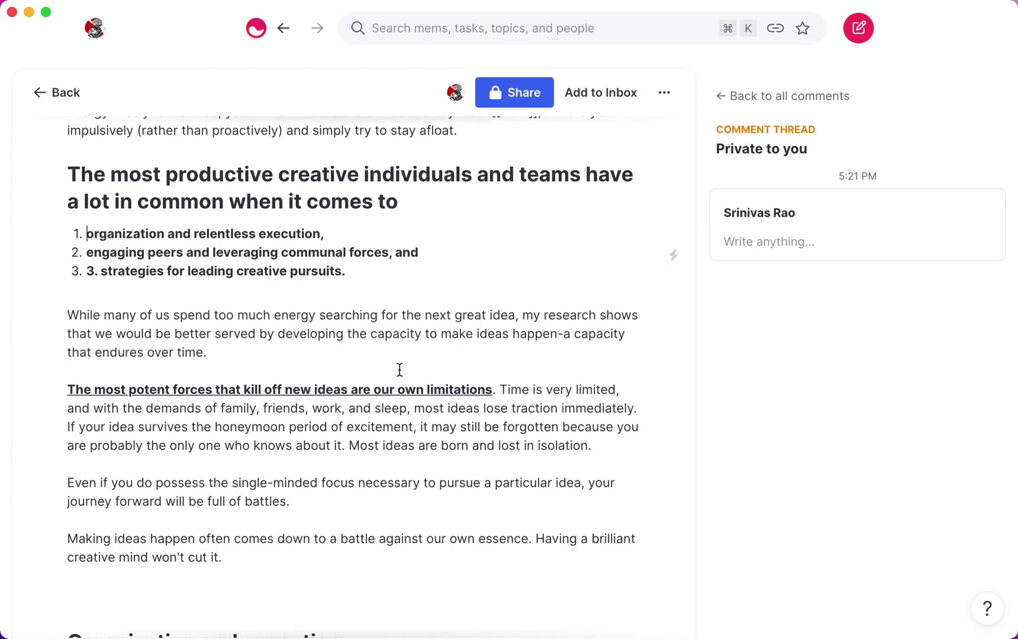
left_click(36, 359, "shift")
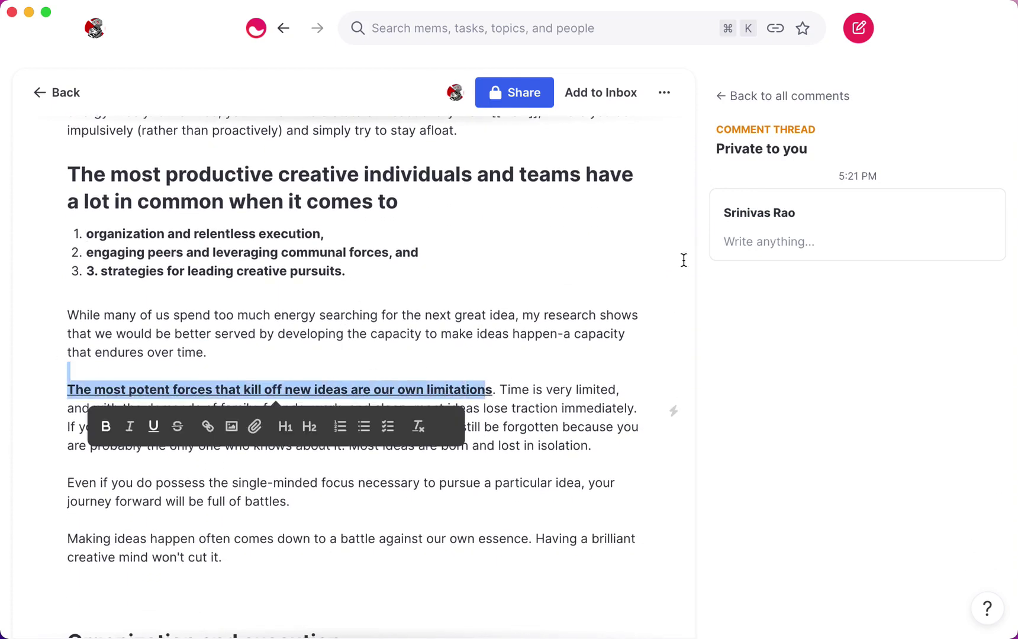
mouse_move(673, 411)
left_click(657, 443)
left_click(881, 280)
Highlight the bold Productivity paragraph with an empty comment, then show all comments.
scroll(527, 363, "down", 10)
scroll(471, 334, "up", 1)
triple_click(234, 184)
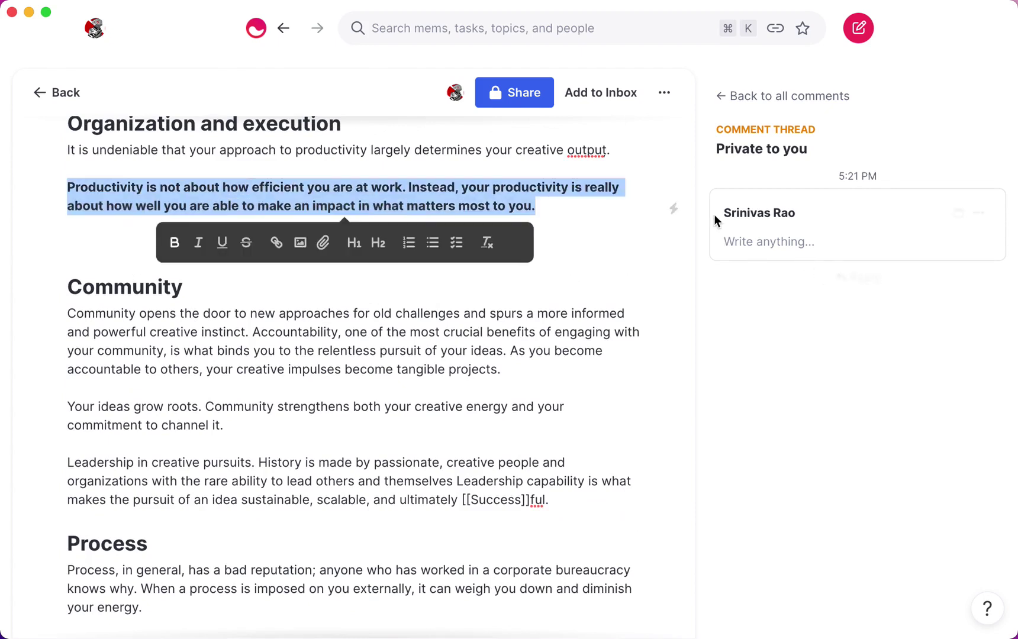
mouse_move(673, 210)
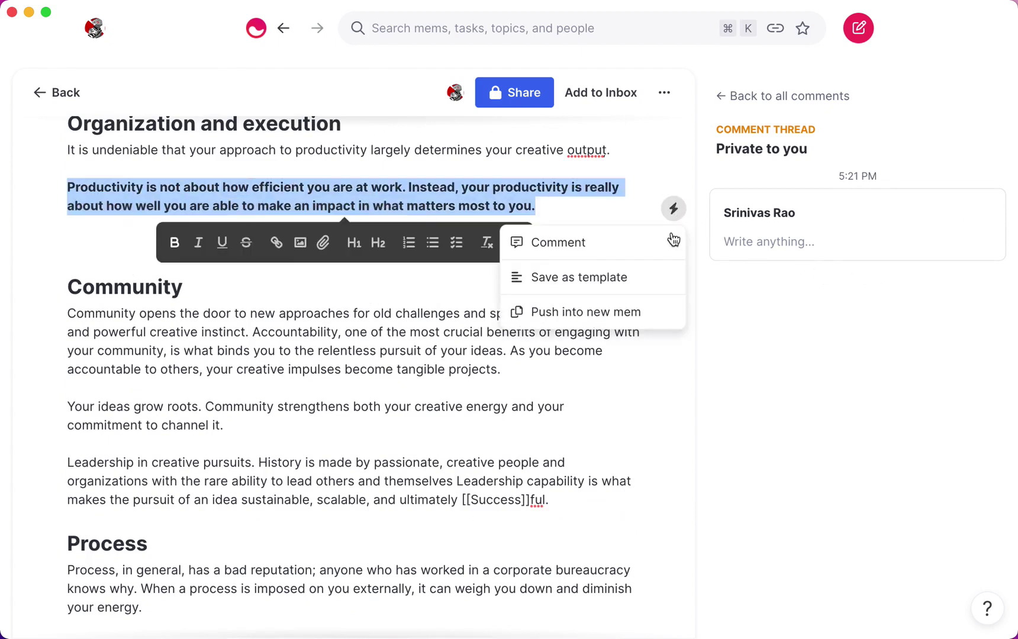
left_click(625, 254)
left_click(905, 278)
scroll(509, 268, "up", 1)
scroll(510, 267, "up", 15)
scroll(549, 299, "down", 10)
left_click(782, 96)
Post an empty comment on the CREATIVITY X ORGANIZATION = IMPACT heading to highlight it yellow.
scroll(476, 262, "down", 3)
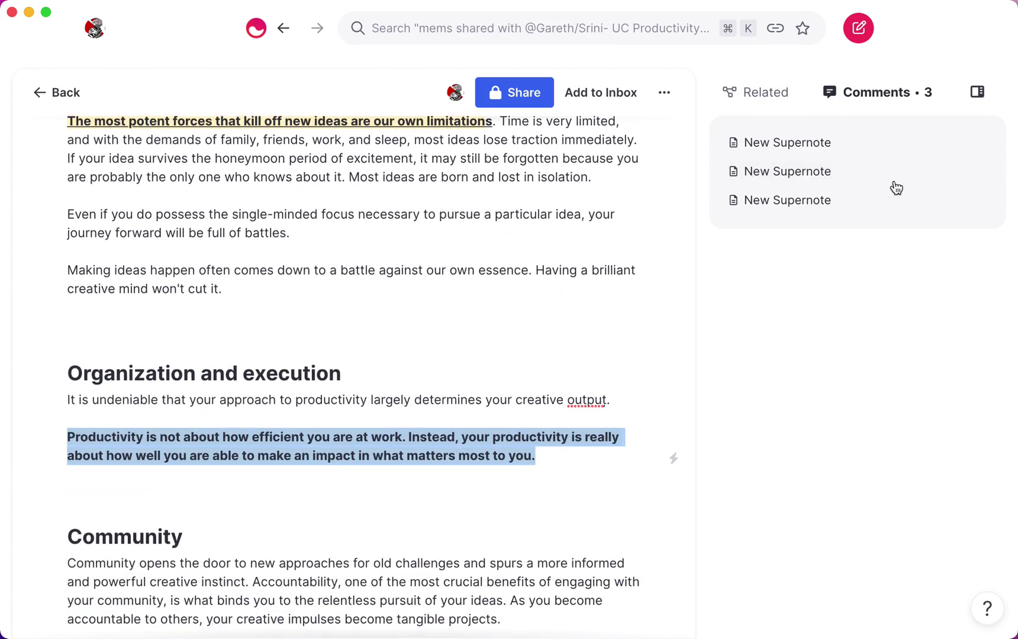
scroll(429, 384, "down", 8)
scroll(266, 423, "down", 8)
scroll(275, 295, "down", 3)
left_click_drag(386, 263, 67, 240)
left_click(675, 263)
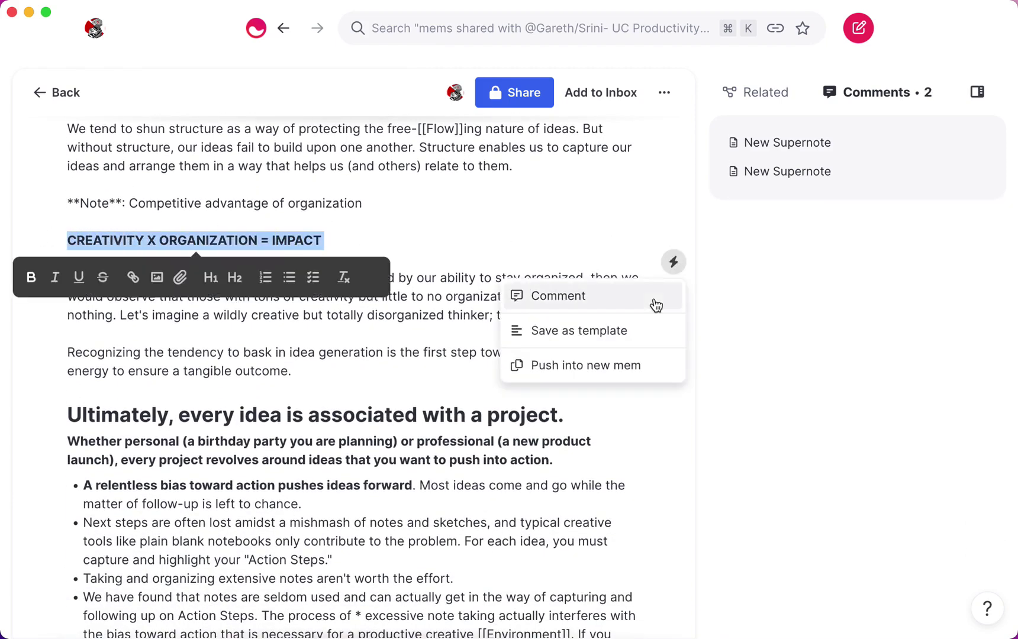
key("Return")
left_click(903, 277)
scroll(389, 284, "up", 15)
scroll(393, 284, "down", 7)
scroll(402, 301, "down", 5)
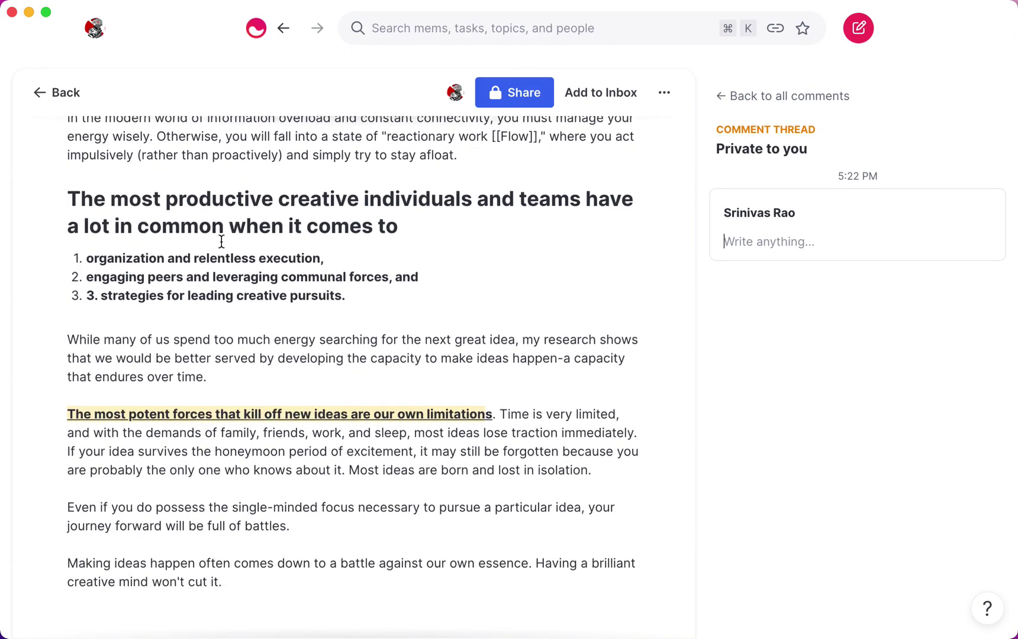
scroll(319, 286, "down", 20)
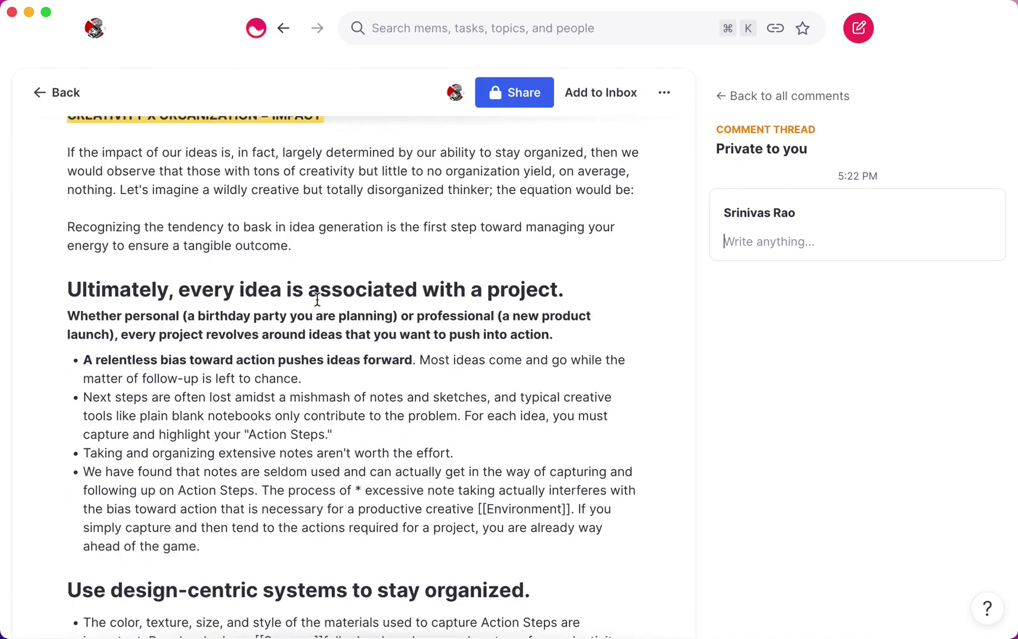
scroll(316, 306, "down", 20)
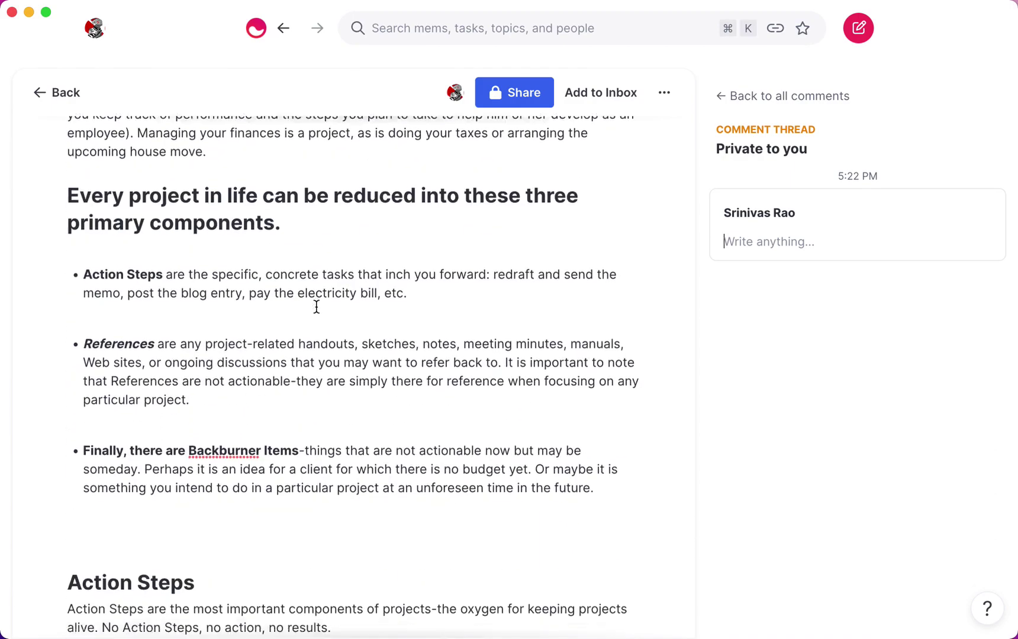
scroll(316, 306, "up", 15)
scroll(317, 307, "down", 6)
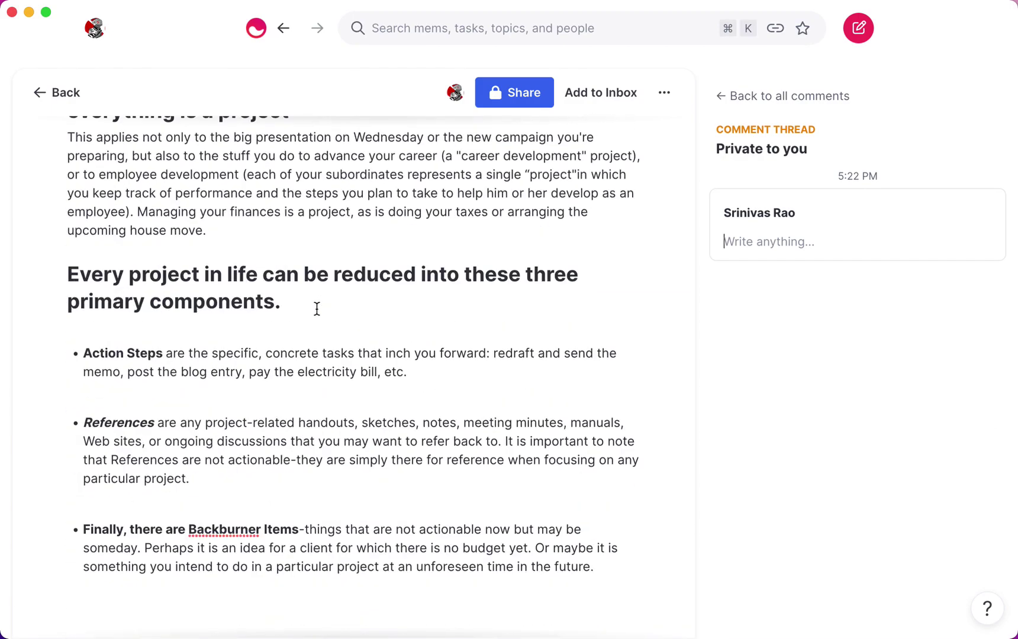
scroll(121, 258, "down", 2)
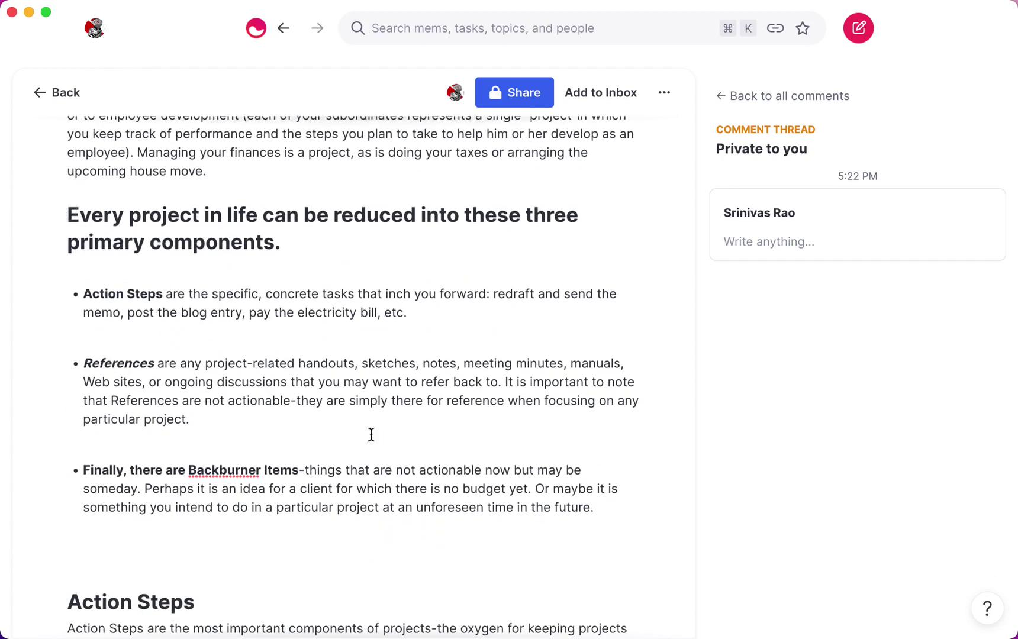
Highlight the three-components heading and its bullets with an empty comment.
left_click_drag(601, 517, 67, 203)
left_click(673, 231)
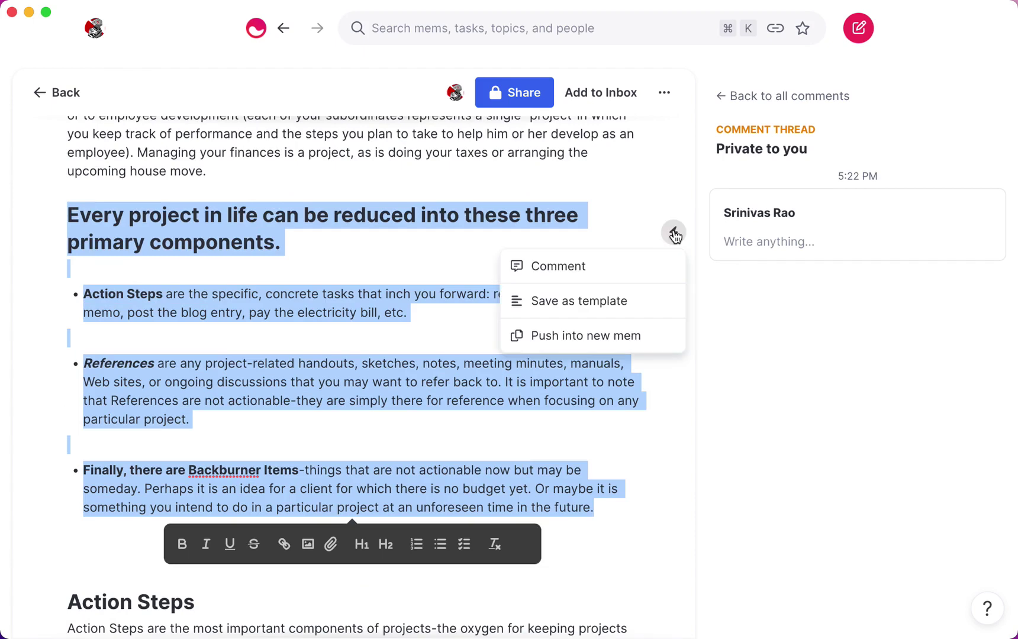
left_click(658, 267)
left_click(887, 277)
Highlight the first Action Steps paragraph yellow with an empty comment.
scroll(439, 289, "down", 2)
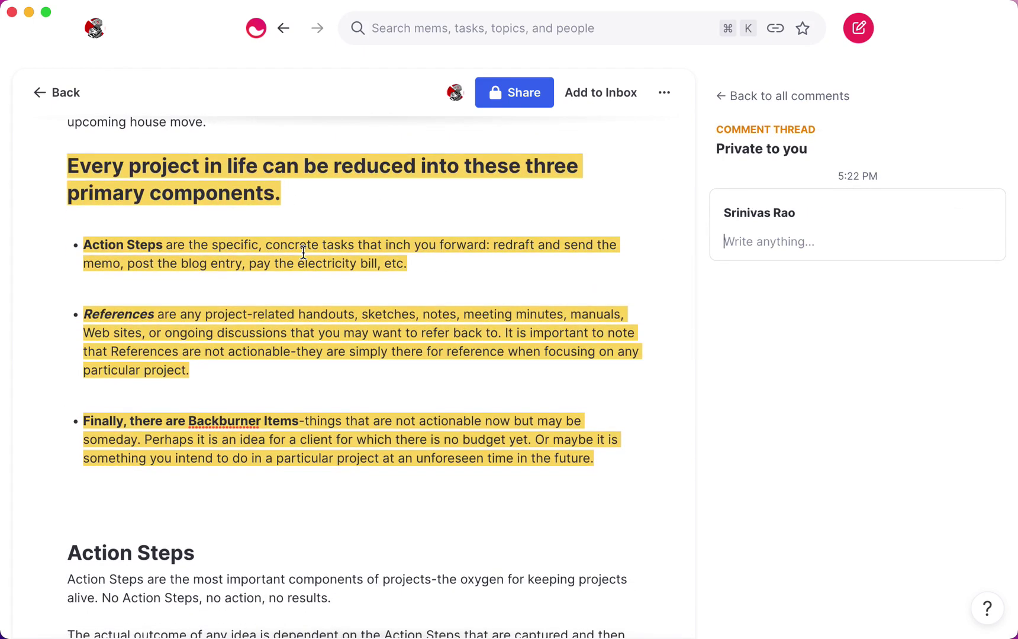
scroll(239, 271, "down", 5)
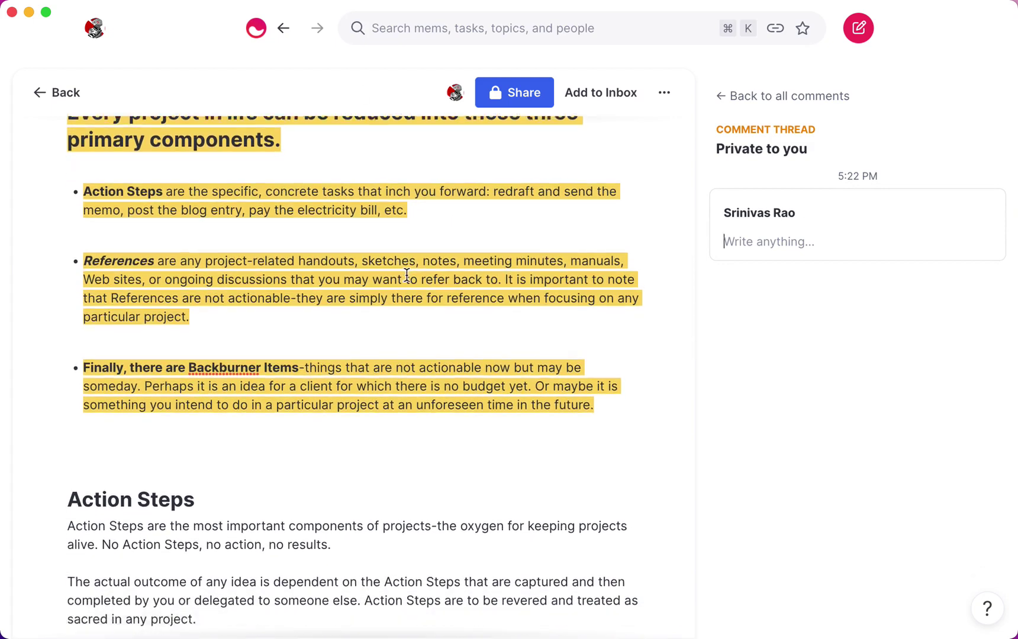
scroll(325, 206, "down", 1)
scroll(334, 356, "up", 1)
scroll(304, 390, "down", 2)
triple_click(261, 453)
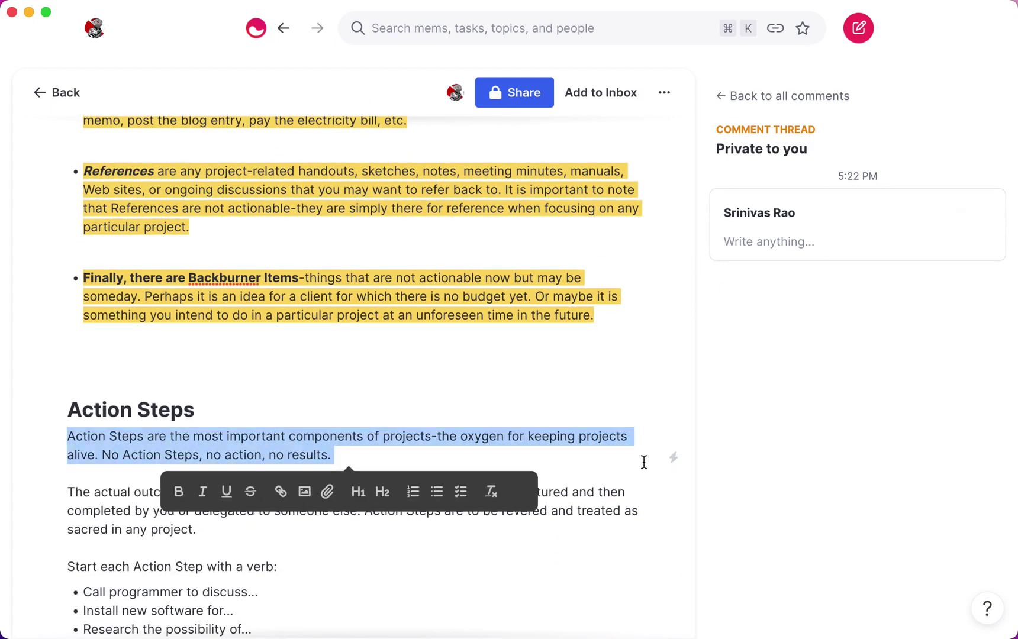
left_click(670, 459)
left_click(652, 490)
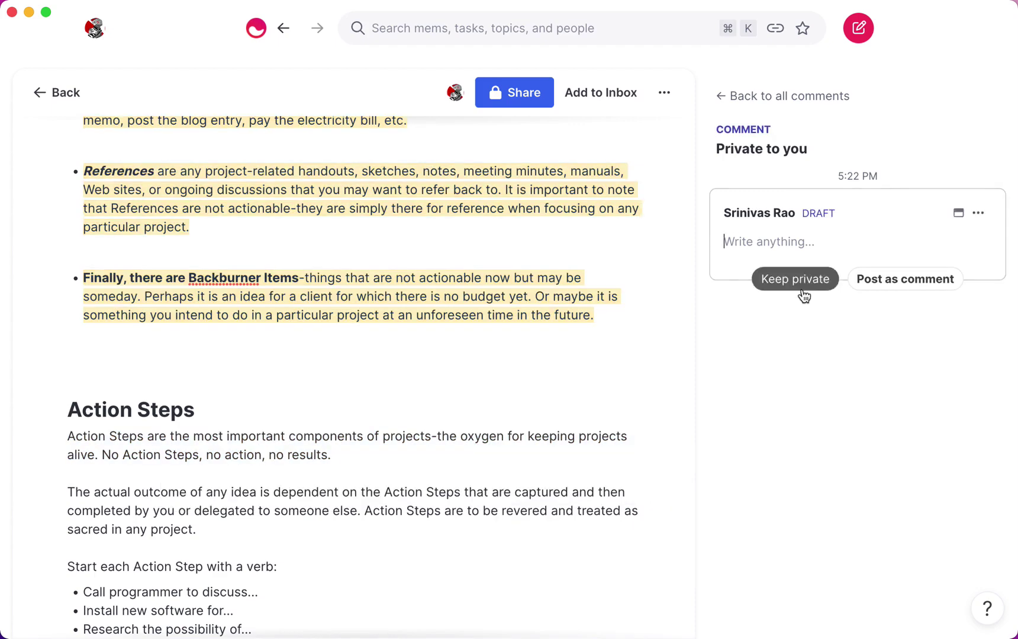
left_click(923, 281)
Start an empty comment on the bold Verbs paragraph.
scroll(461, 446, "down", 5)
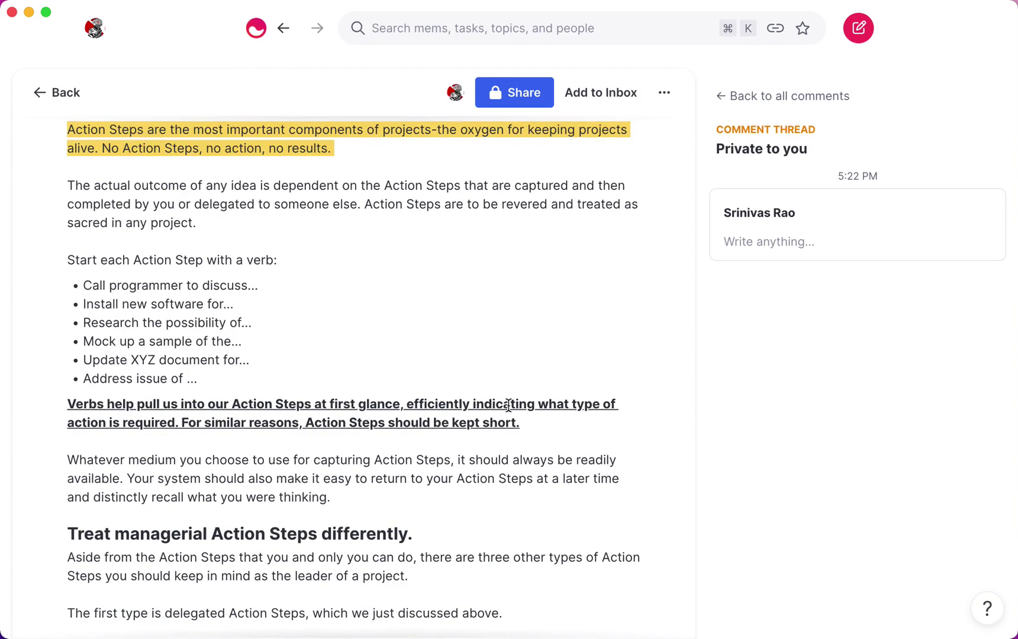
triple_click(531, 420)
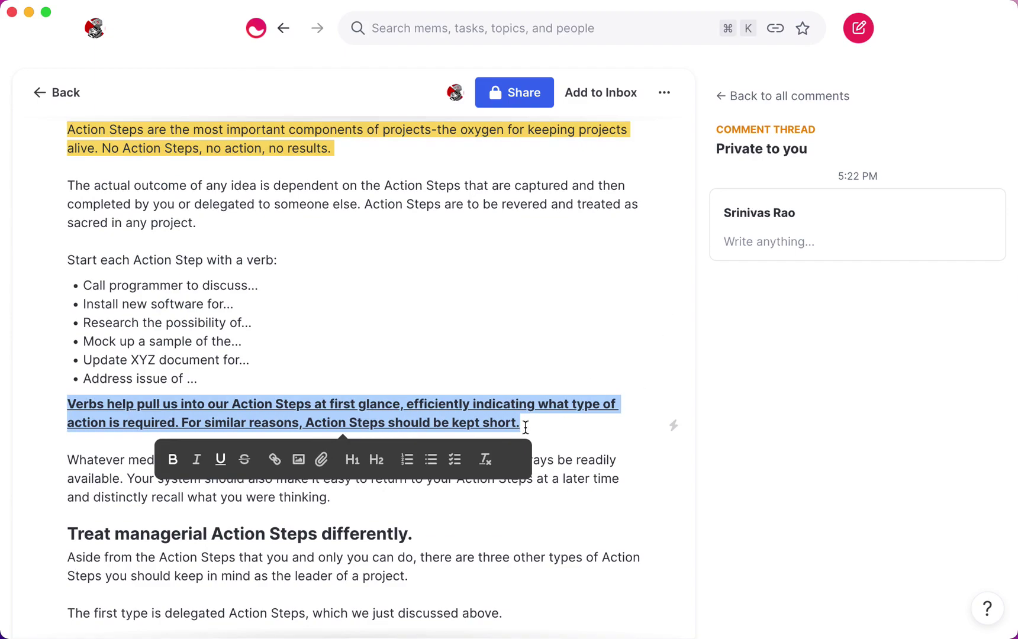
left_click(673, 425)
left_click(649, 458)
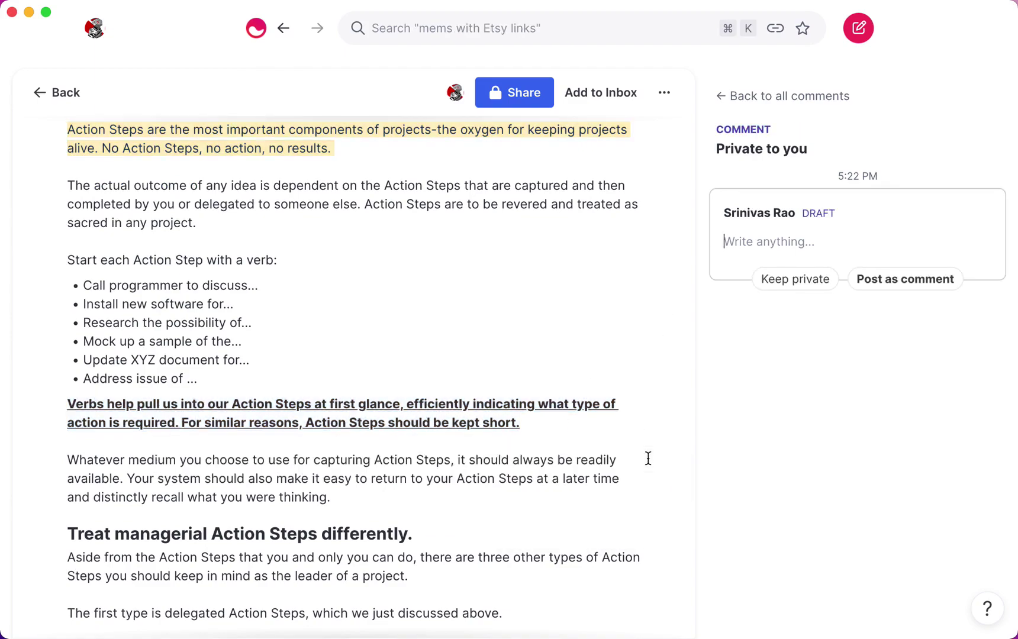
Post the empty comment so the verbs-in-Action-Steps paragraph stays highlighted.
left_click(897, 279)
scroll(412, 376, "up", 15)
scroll(427, 319, "down", 8)
scroll(427, 319, "down", 20)
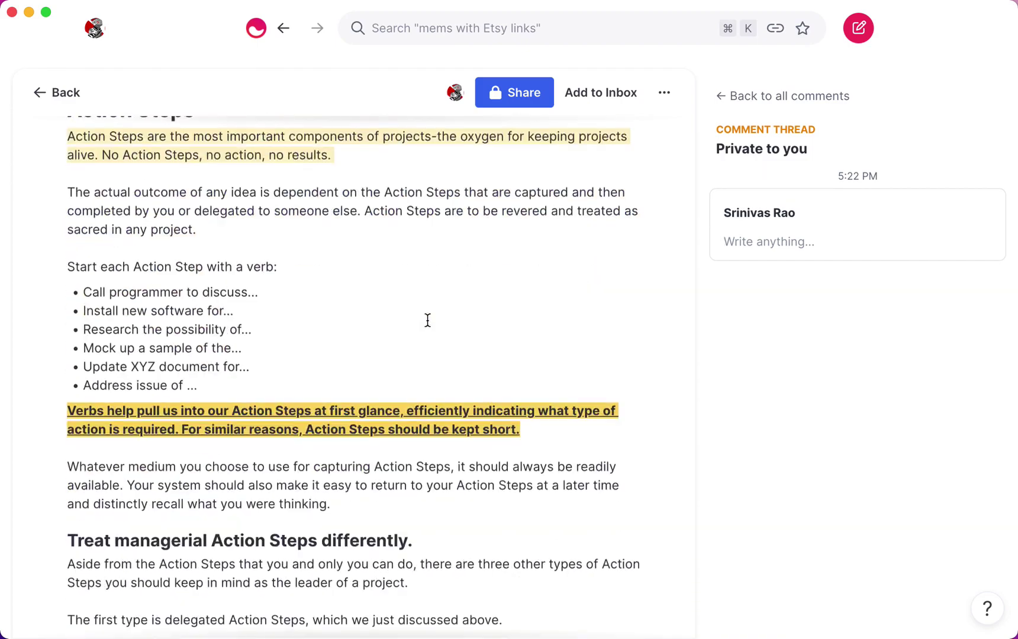
scroll(427, 319, "up", 7)
scroll(426, 314, "down", 14)
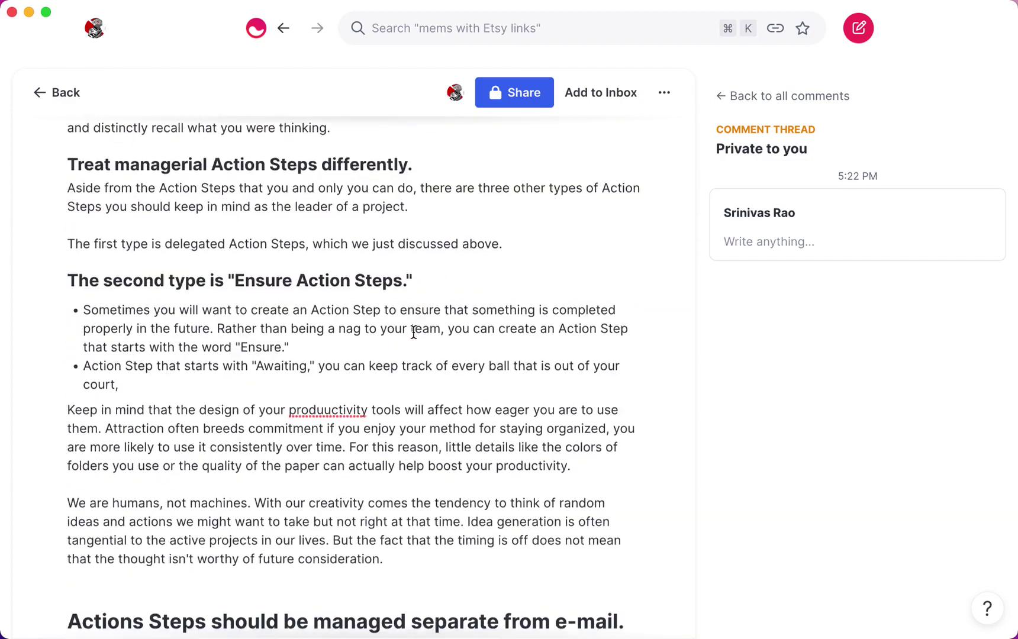
scroll(414, 333, "down", 20)
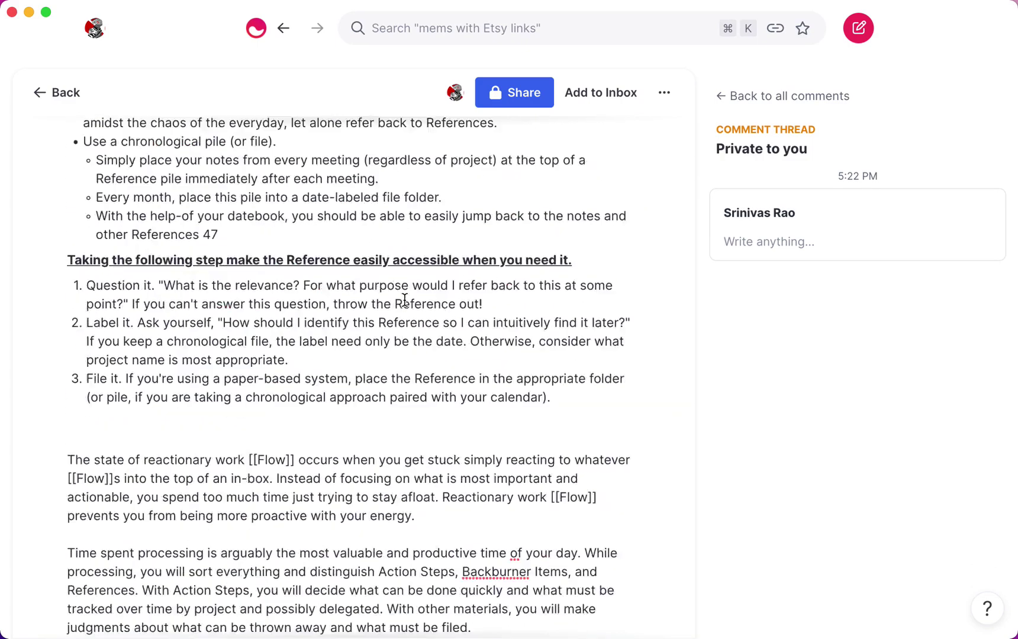
scroll(404, 300, "down", 20)
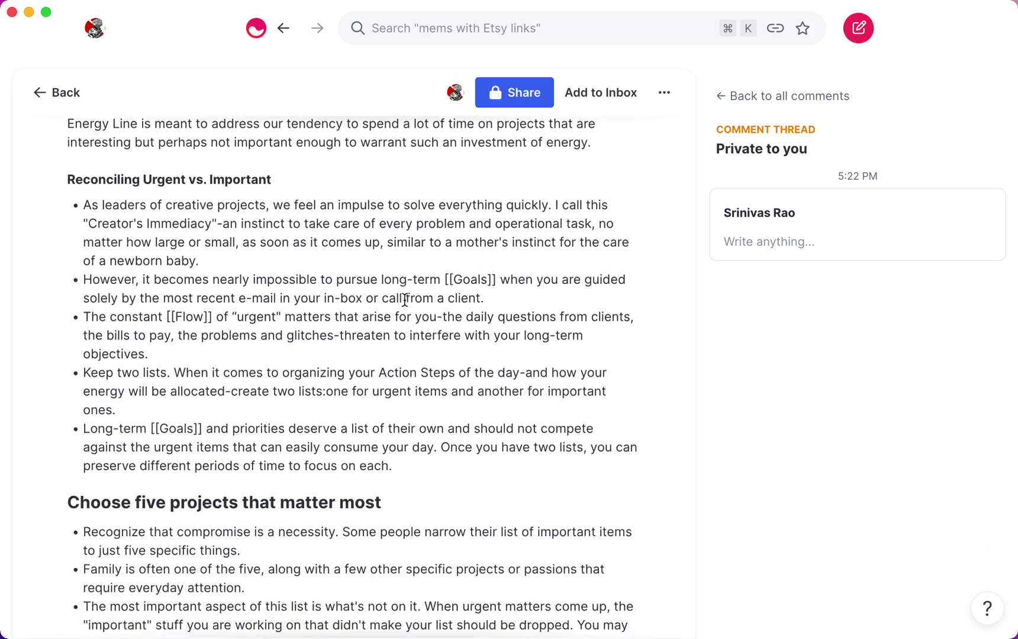
scroll(405, 301, "down", 10)
scroll(405, 300, "up", 8)
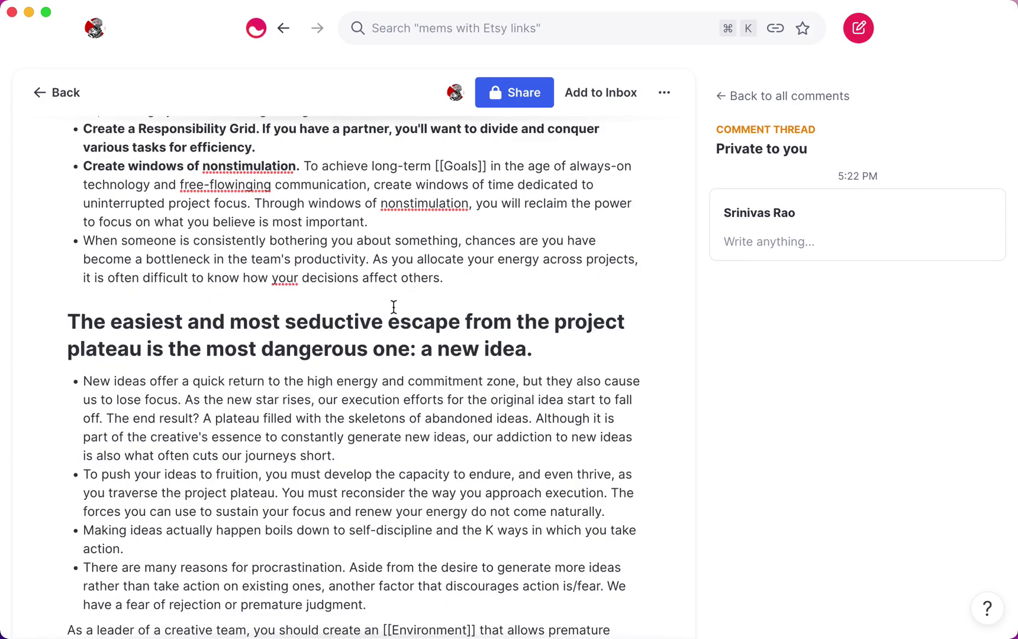
key("alt+shift+Right")
scroll(332, 220, "up", 2)
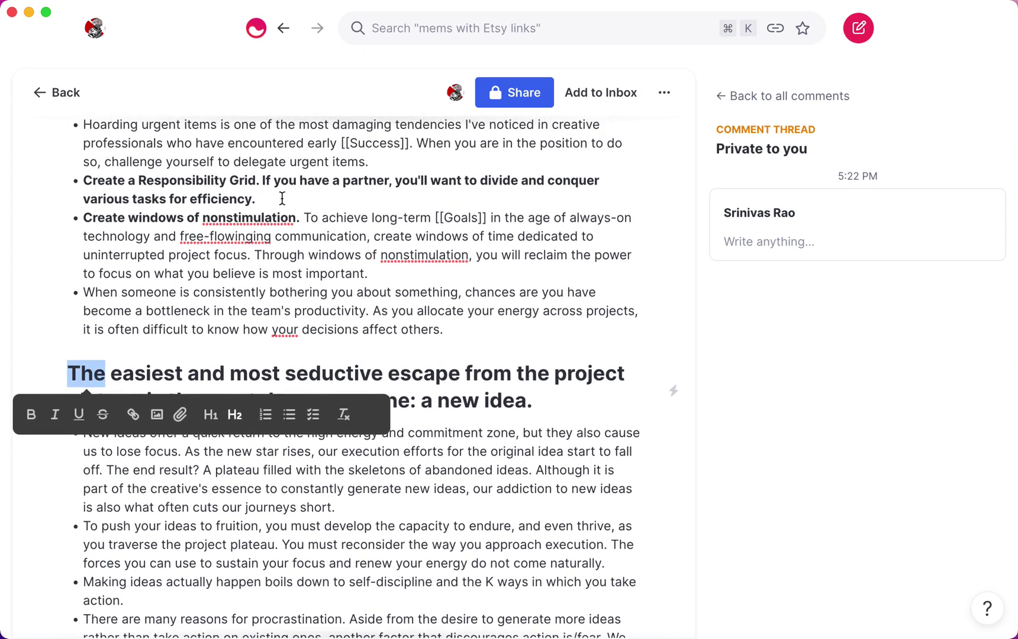
Select the Responsibility Grid and nonstimulation bullets and post an empty comment on them.
left_click(336, 218)
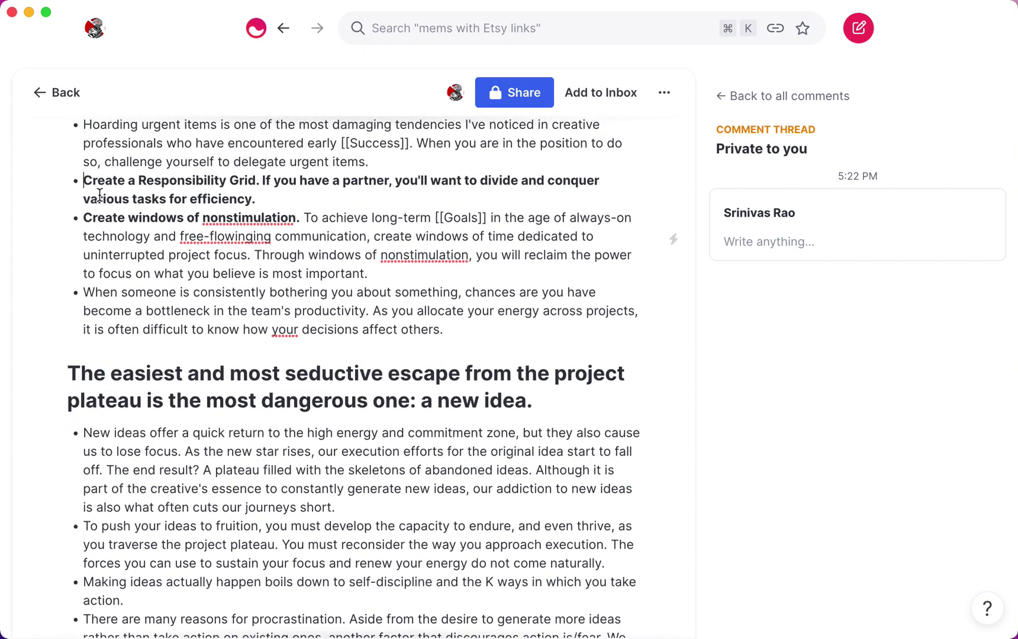
left_click_drag(164, 214, 586, 267)
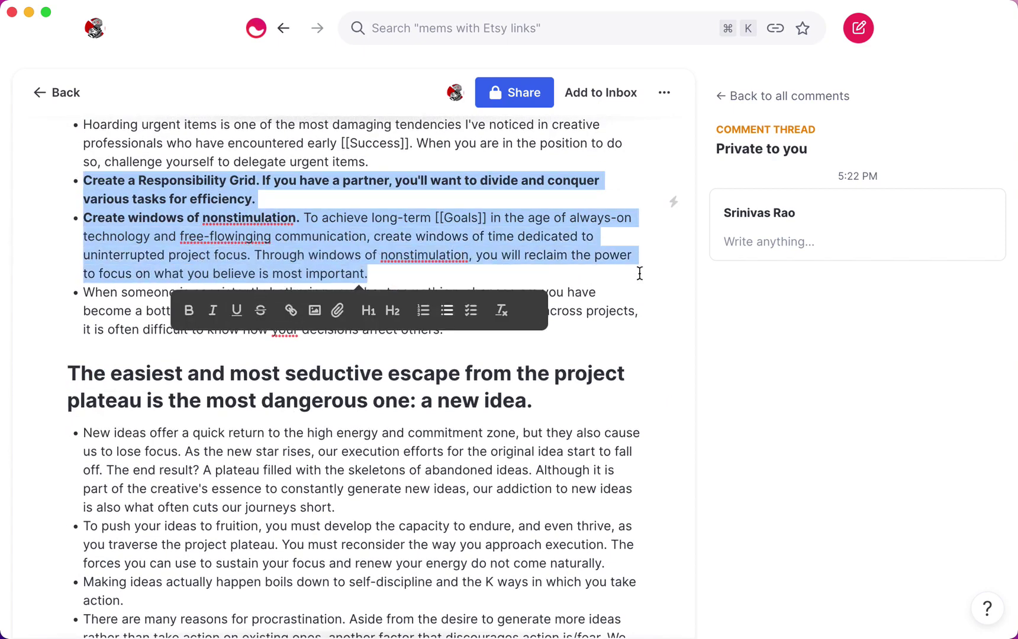
left_click(672, 203)
left_click(633, 234)
left_click(907, 280)
scroll(424, 362, "up", 20)
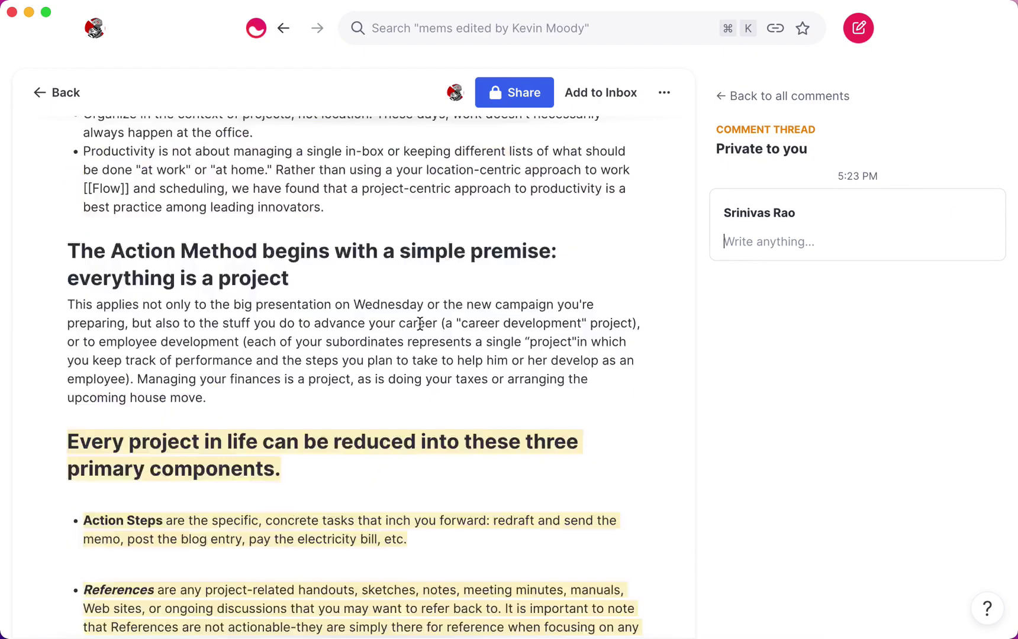
scroll(401, 335, "down", 20)
scroll(329, 337, "down", 10)
scroll(473, 416, "down", 3)
scroll(418, 366, "up", 15)
scroll(363, 336, "up", 20)
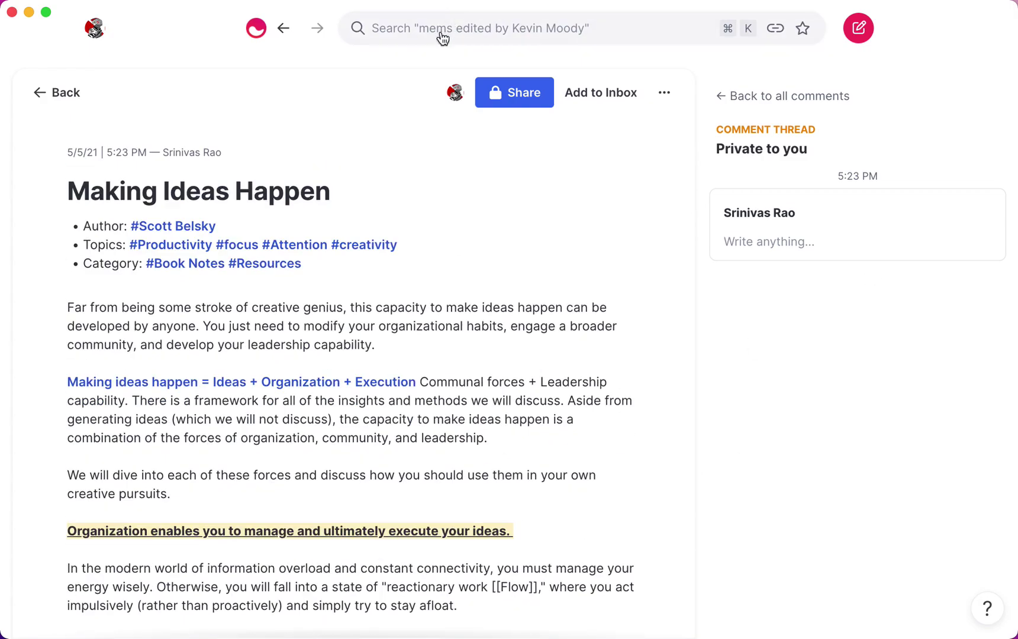
Search mems for 'buil', open Building a Second Brain, and scroll through its Highlights.
left_click(442, 36)
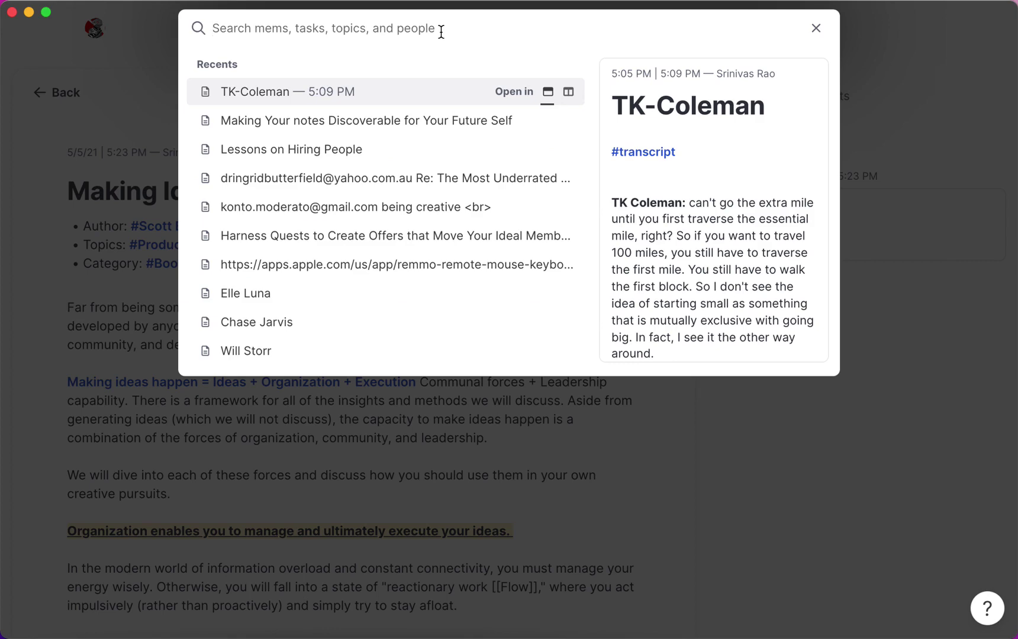
type("b")
key("BackSpace")
key("BackSpace")
type("ilsinf")
key("BackSpace")
key("BackSpace")
key("BackSpace")
key("BackSpace")
key("Down")
key("Return")
scroll(277, 256, "down", 2)
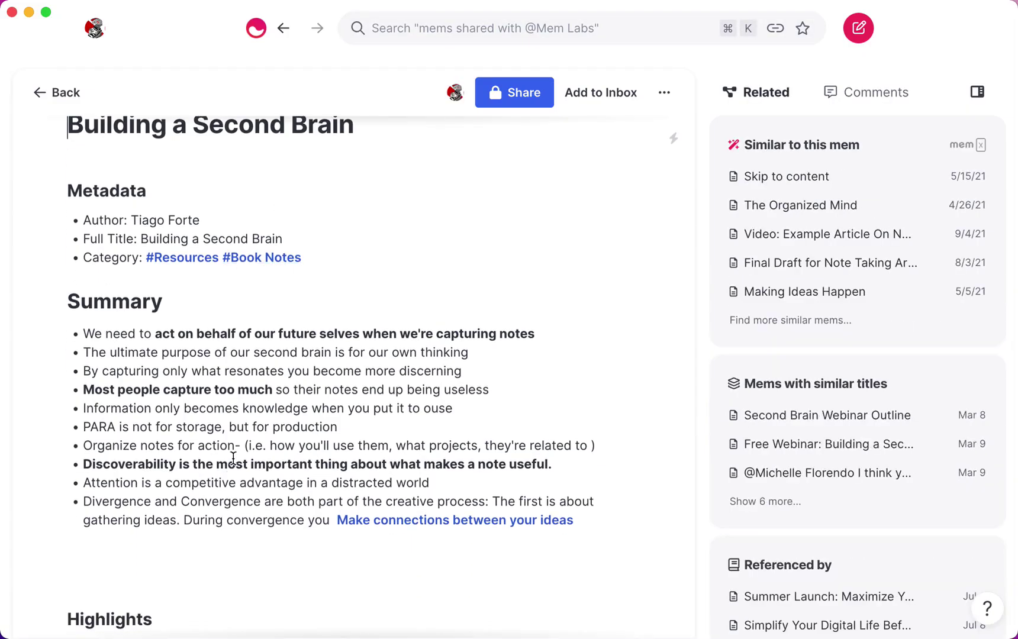
scroll(63, 360, "down", 1)
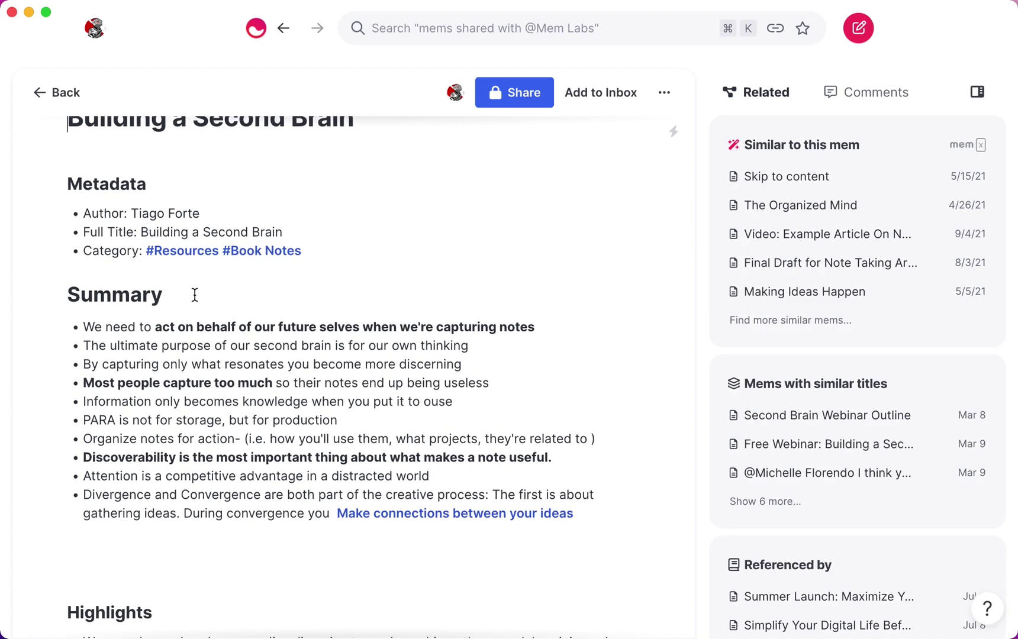
scroll(208, 365, "down", 2)
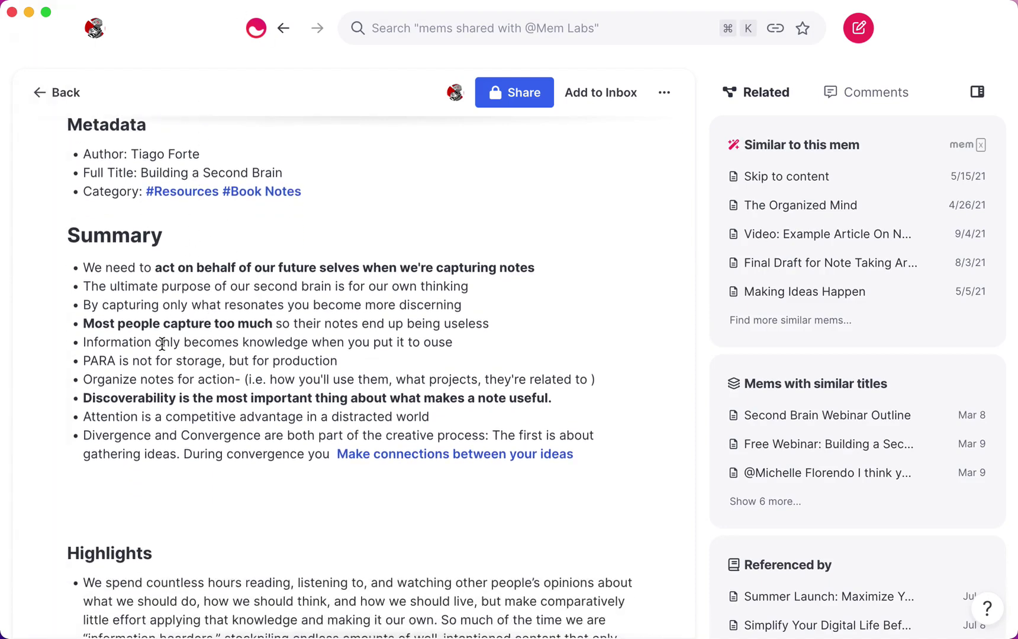
scroll(161, 469, "down", 4)
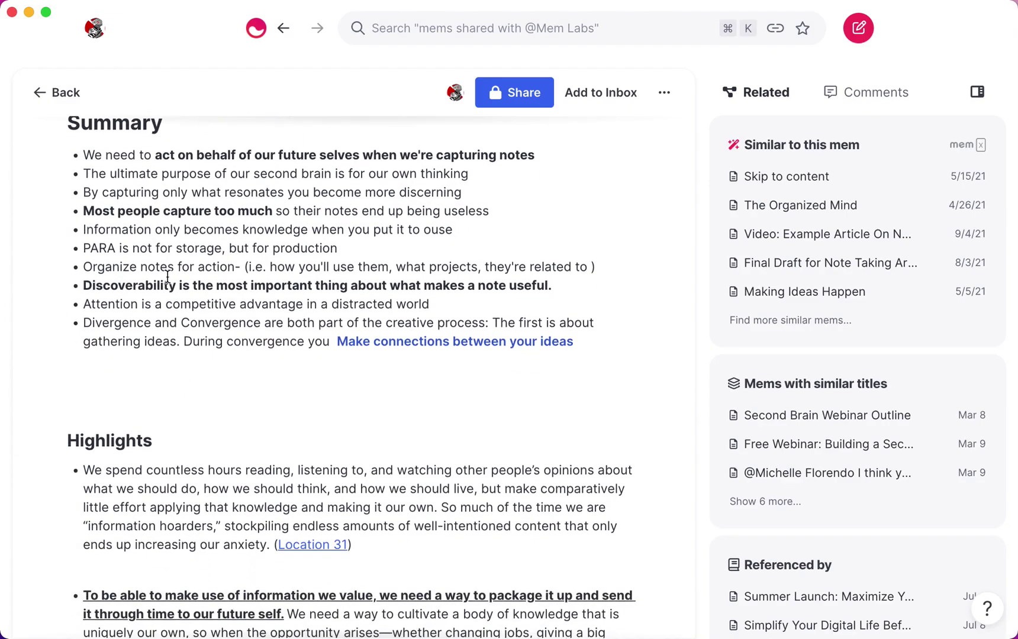
scroll(286, 438, "down", 20)
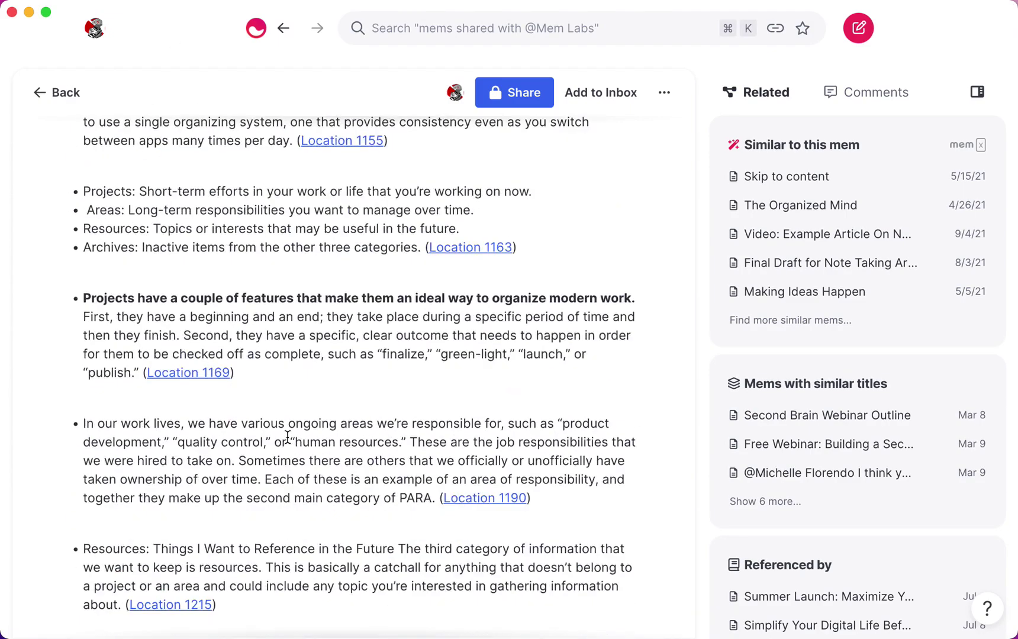
scroll(286, 438, "down", 20)
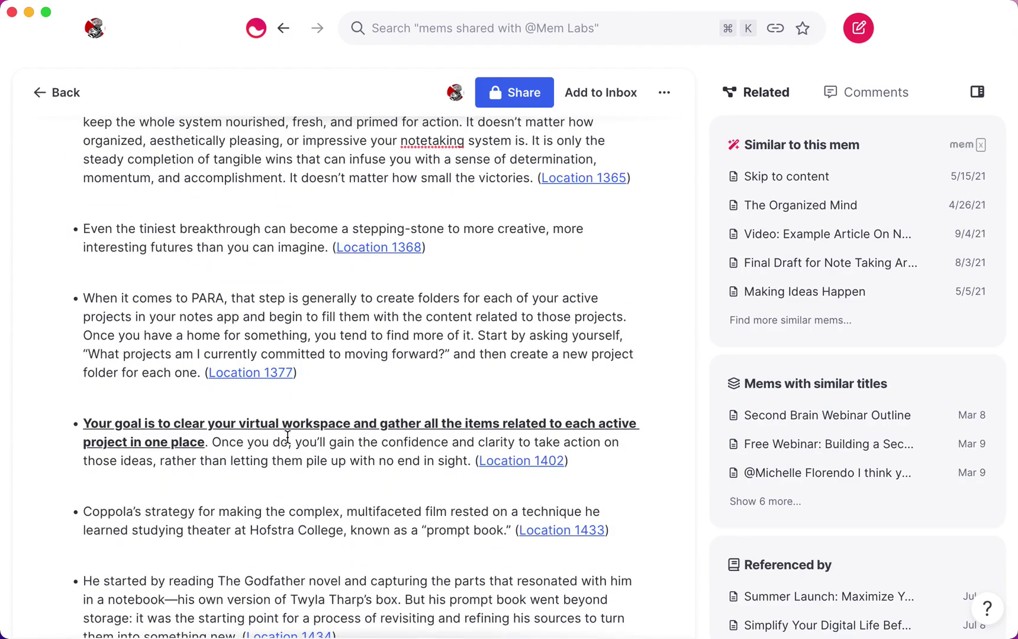
Post an empty comment on the bold 'Your goal is to clear your virtual workspace' sentence.
left_click_drag(232, 445, 66, 419)
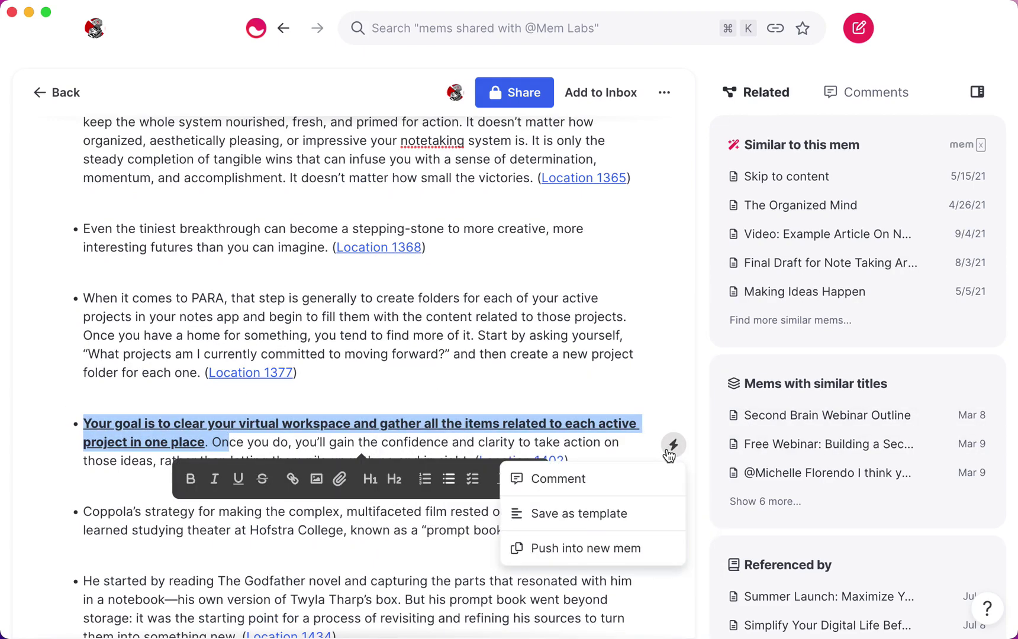
left_click(659, 469)
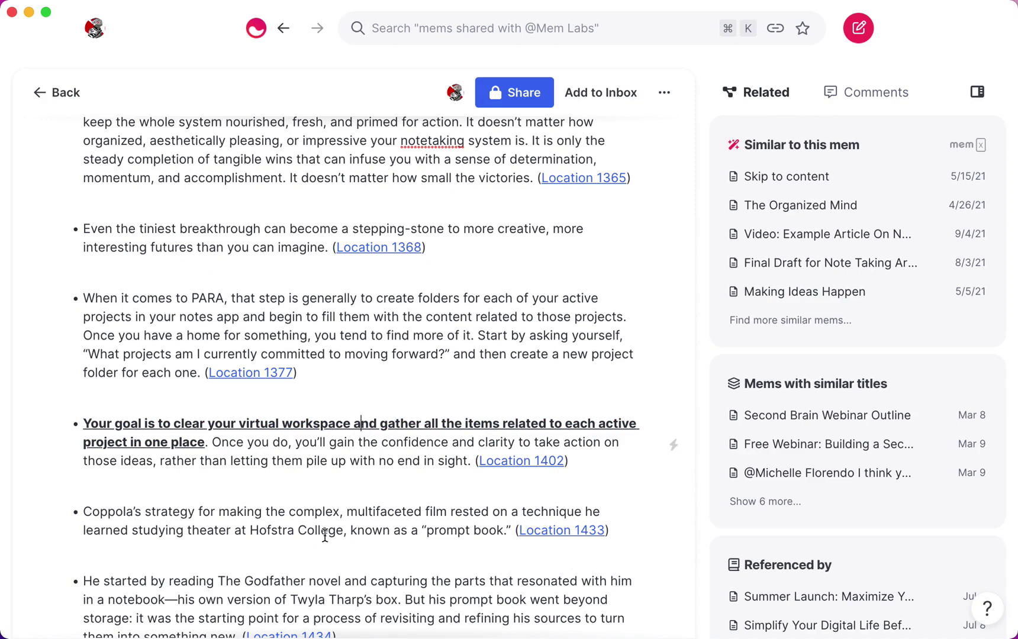
left_click_drag(205, 441, 91, 426)
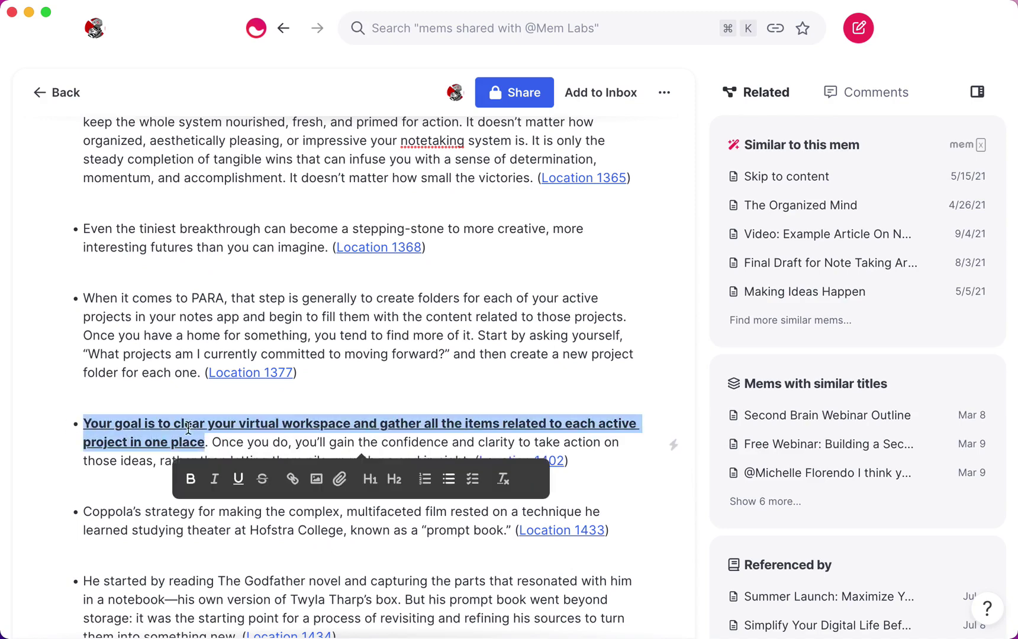
mouse_move(674, 452)
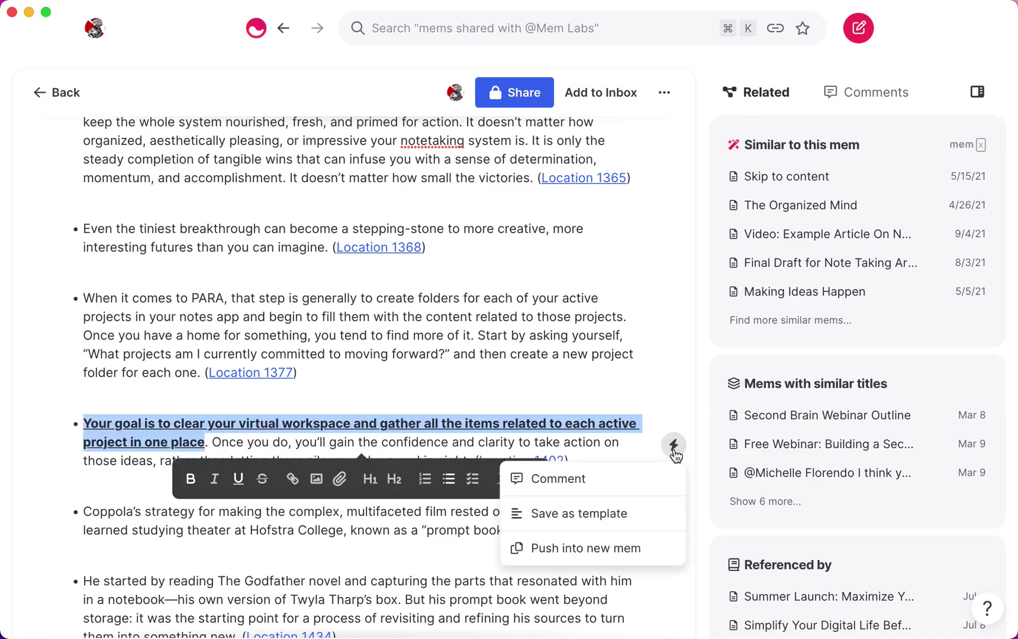
left_click(657, 484)
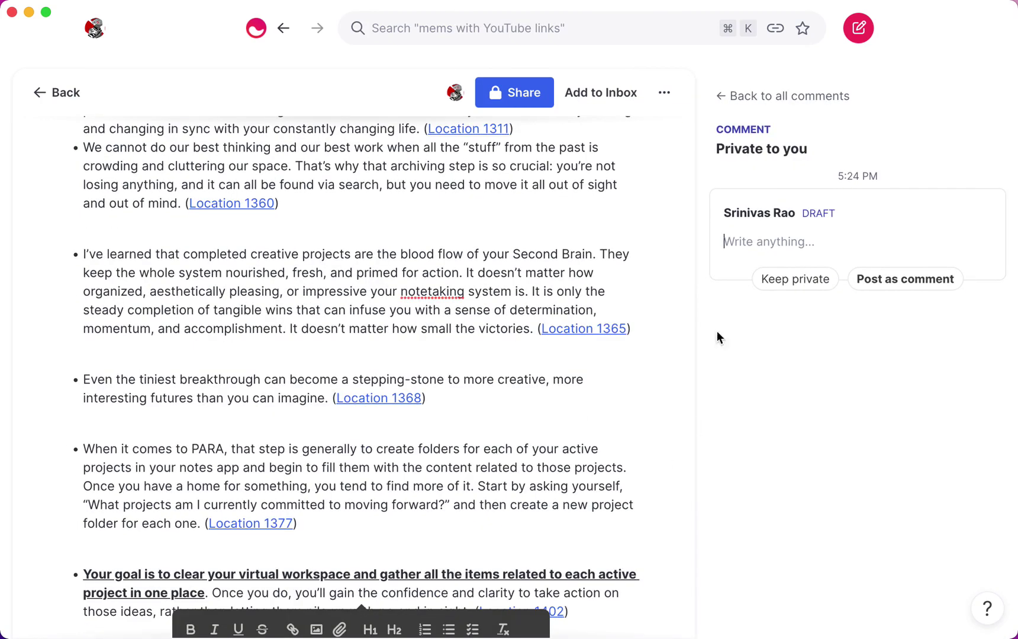
left_click(907, 283)
scroll(368, 394, "down", 4)
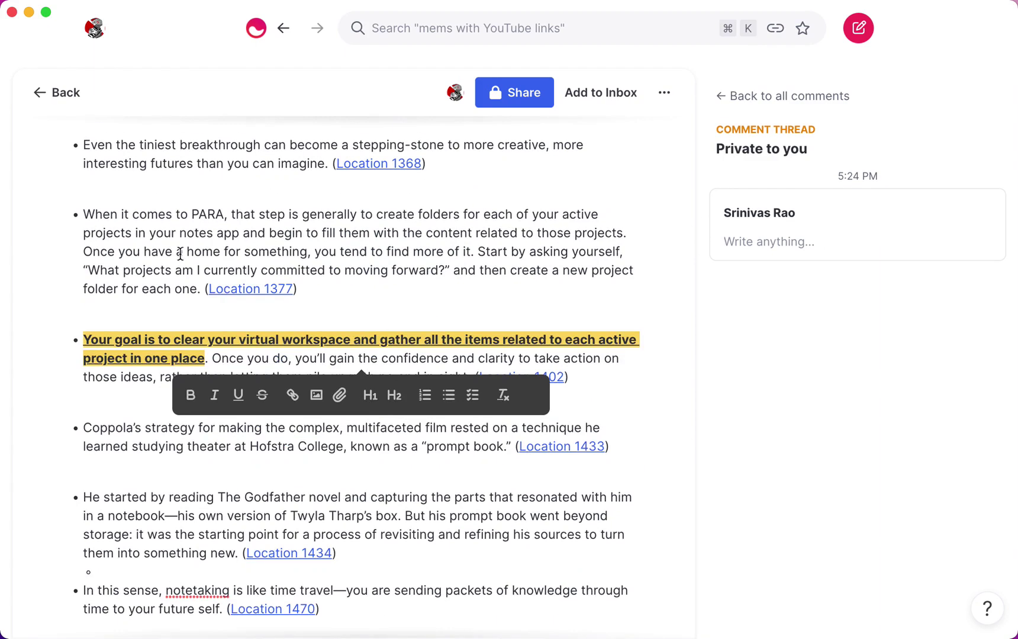
scroll(139, 273, "up", 20)
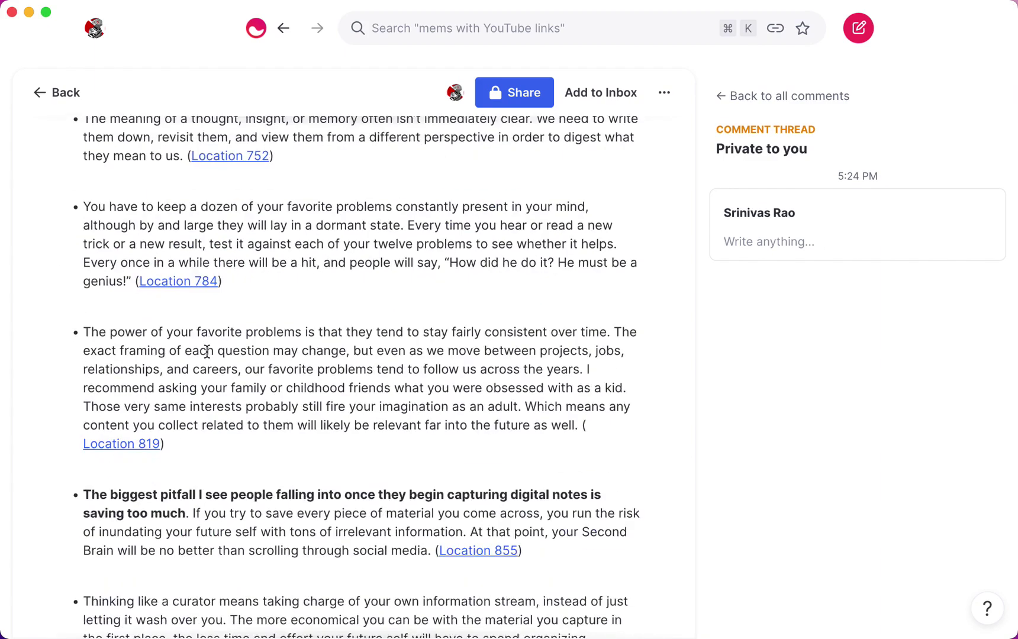
scroll(208, 352, "up", 15)
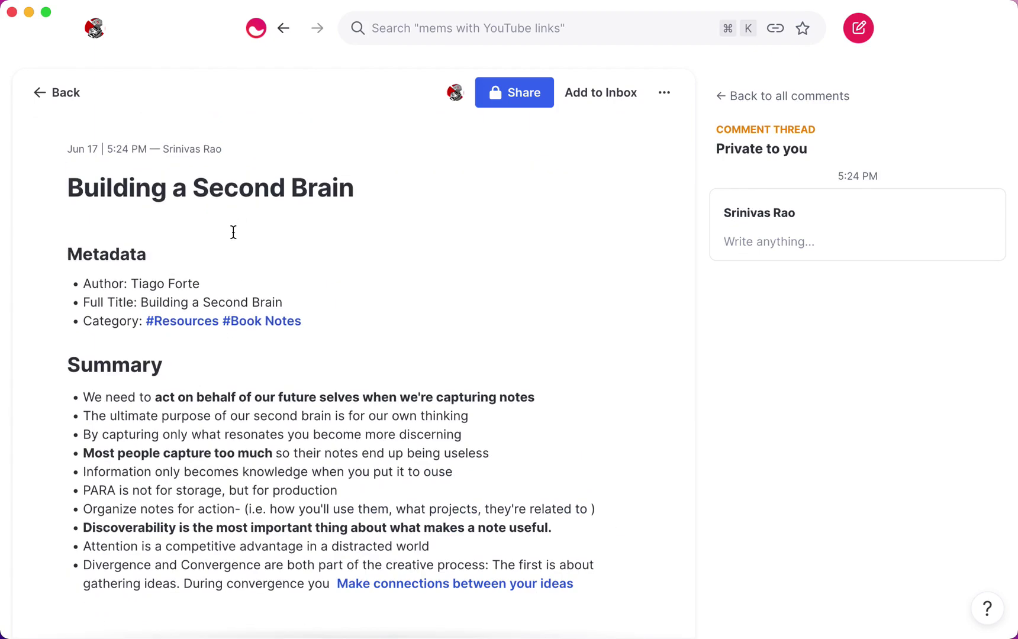
scroll(300, 318, "down", 2)
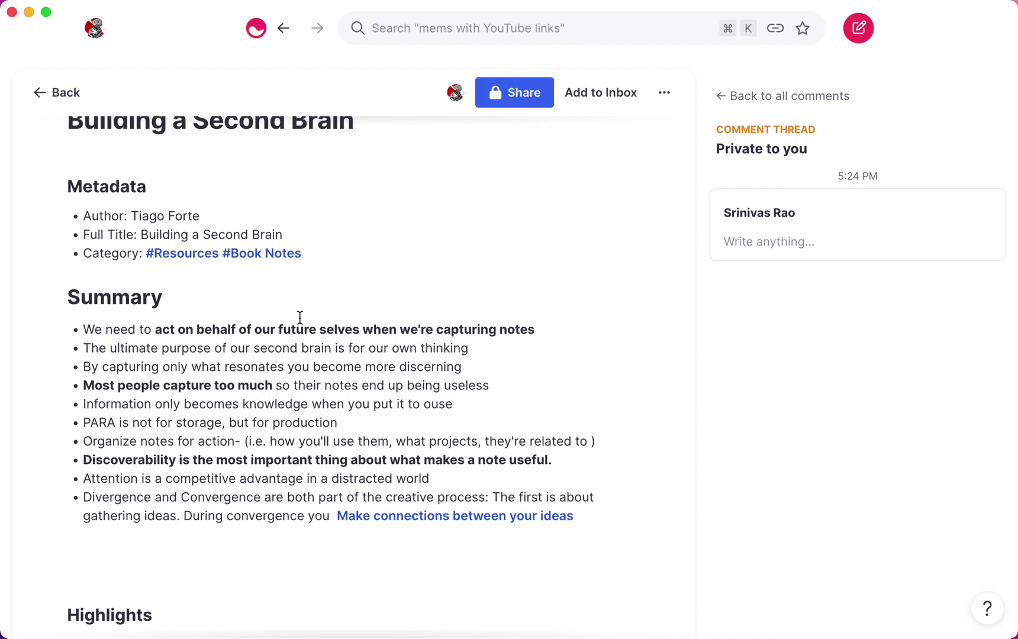
scroll(344, 406, "up", 2)
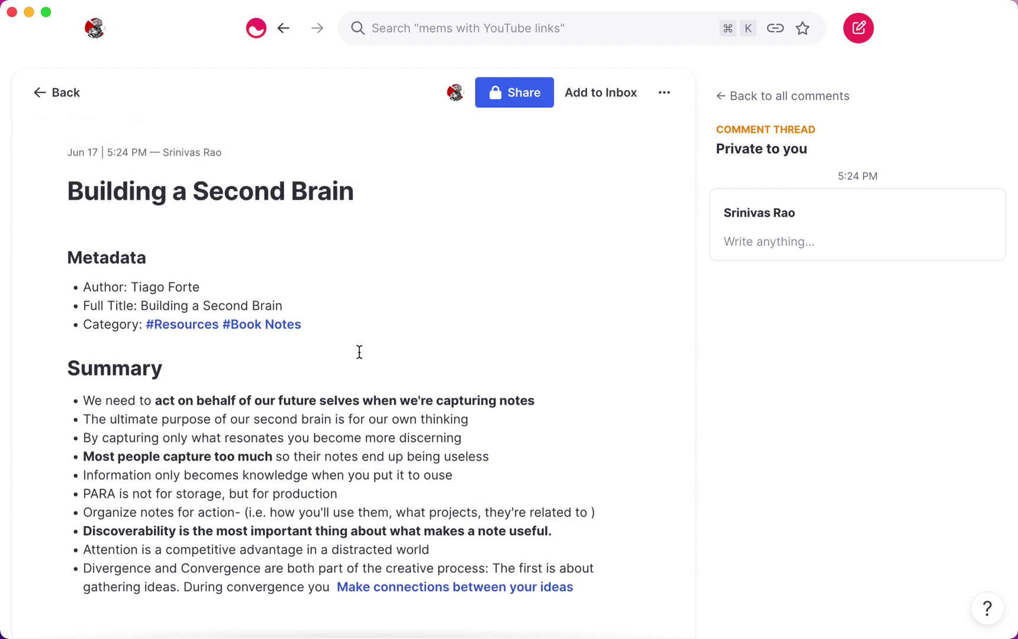